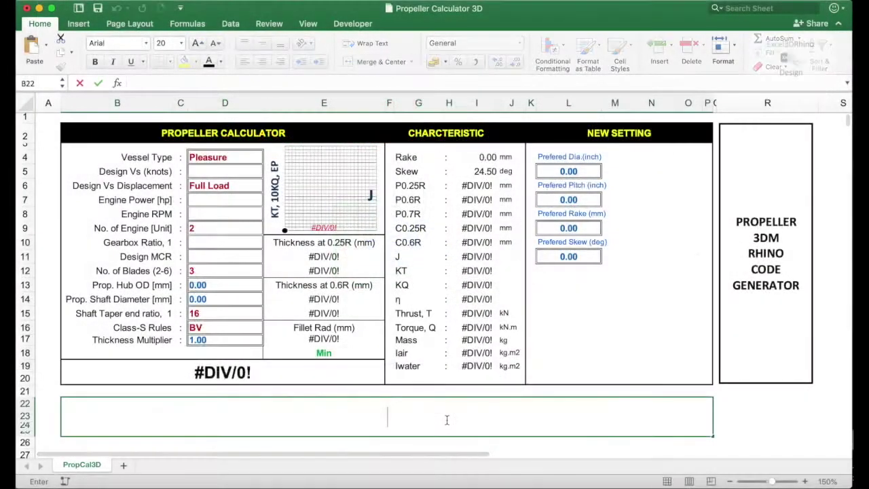
# Enter the banner 'Marine Propeller Sizing base on vessel particulars … Lets start' below the calculator
pyautogui.write('Marine Propeller Sizing base on vessel particulars … Lets start')
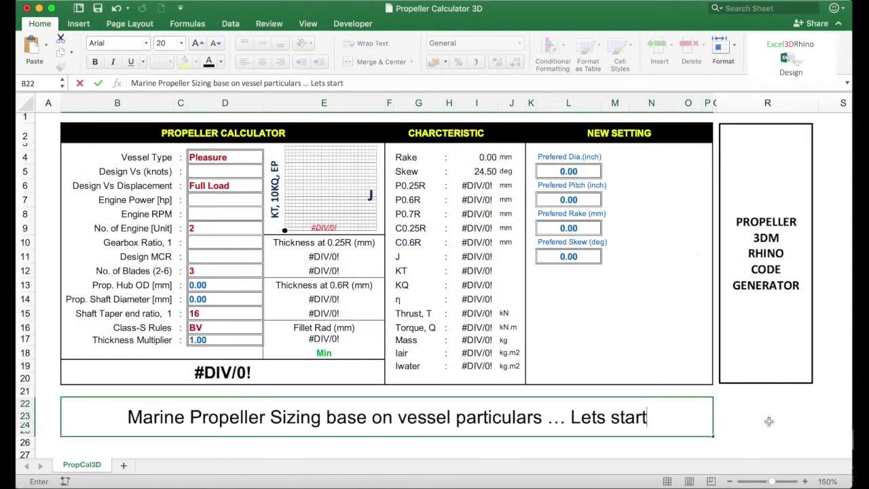
pyautogui.click(769, 421)
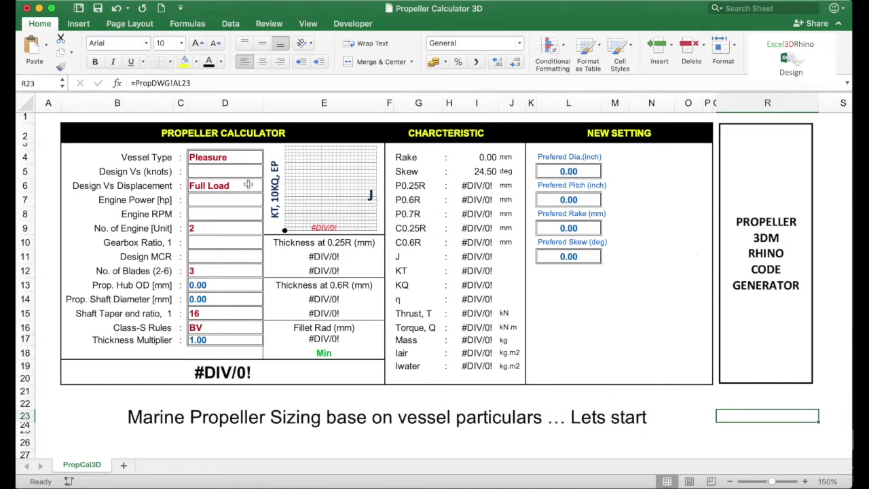
# Set vessel type Pleasure, design speed 23 knots and load condition Full Load
pyautogui.click(239, 160)
pyautogui.click(268, 157)
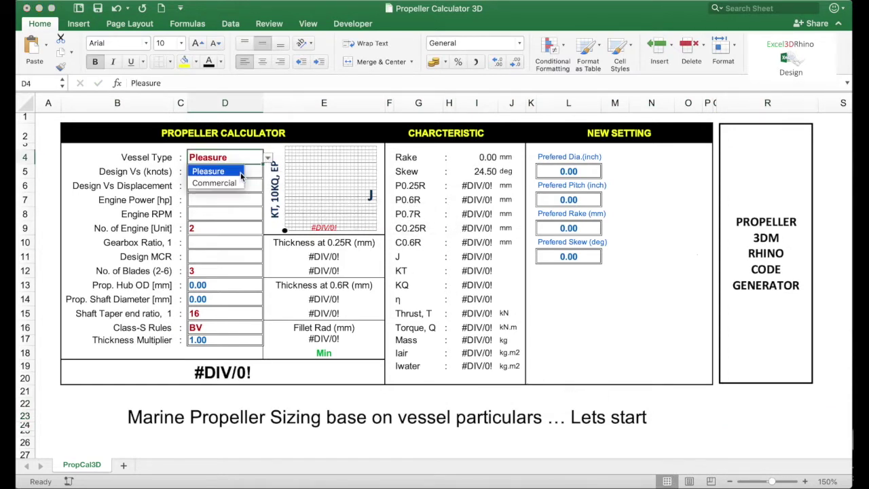
pyautogui.click(231, 173)
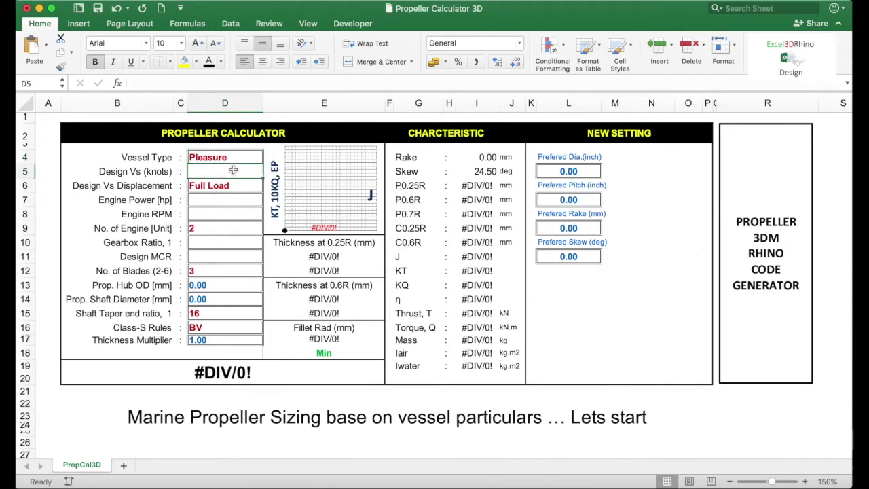
pyautogui.write('23')
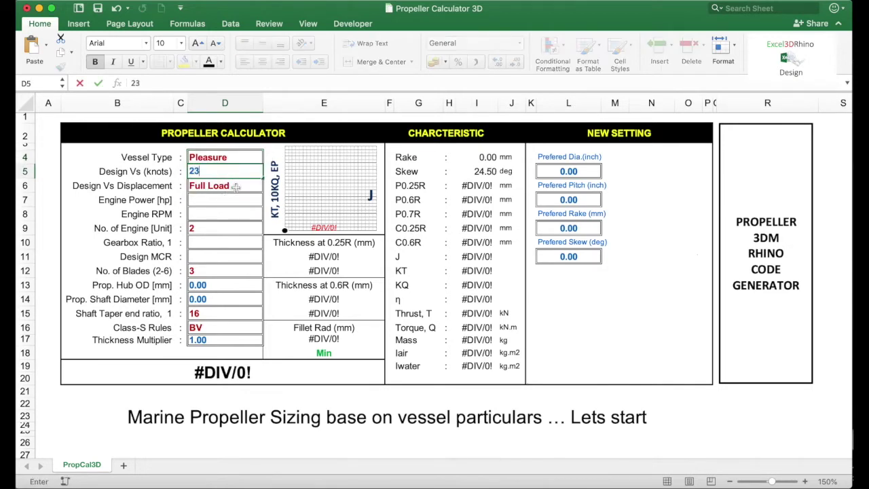
pyautogui.click(236, 187)
pyautogui.click(268, 186)
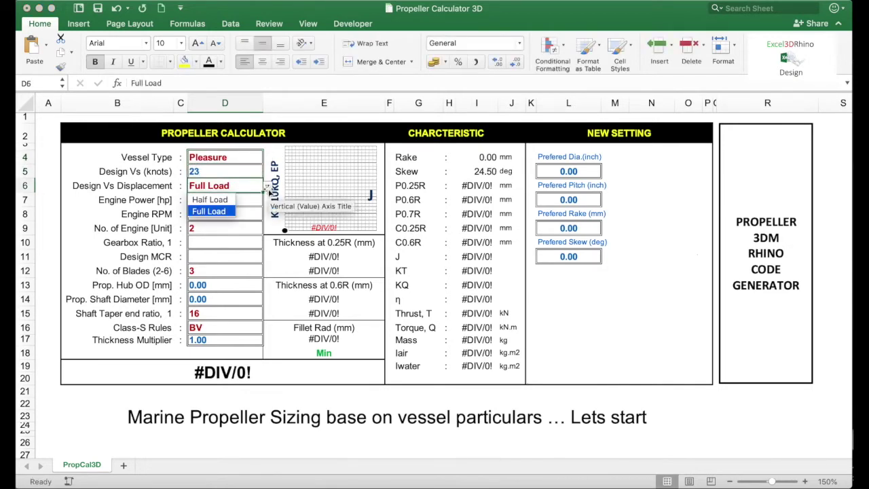
pyautogui.click(225, 212)
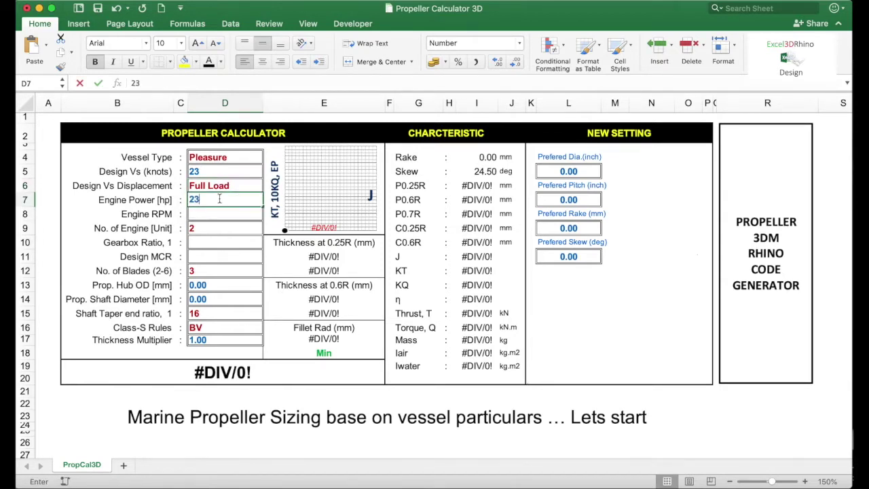
# Enter engine power 2300 hp, 2240 rpm, gearbox ratio 2.52 and 100% MCR
pyautogui.write('2300')
pyautogui.press('Return')
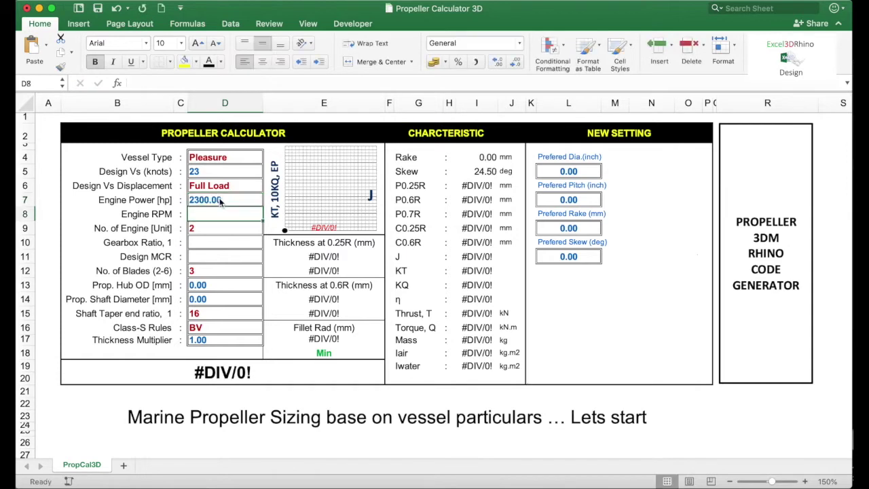
pyautogui.write('22')
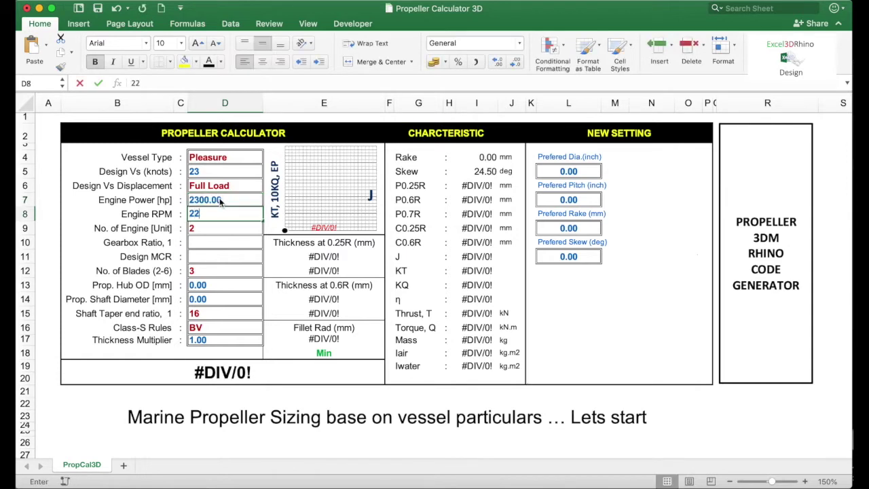
pyautogui.write('40')
pyautogui.press('Return')
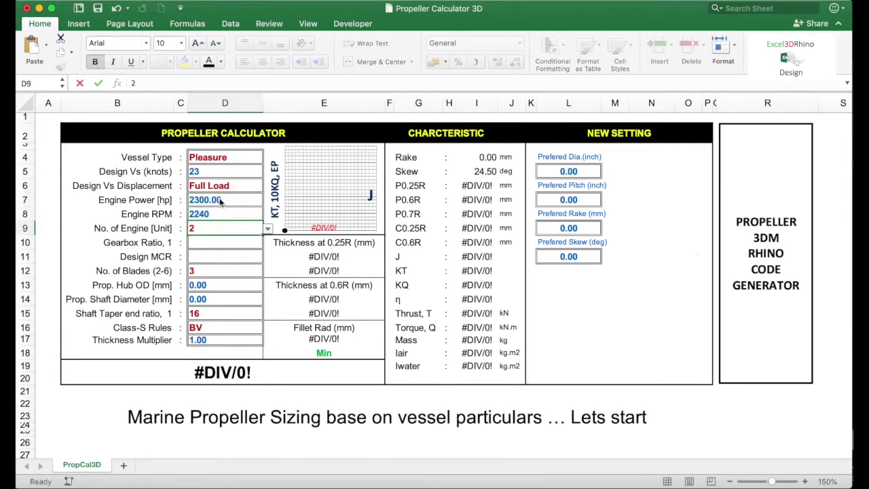
pyautogui.click(218, 243)
pyautogui.write('2.52')
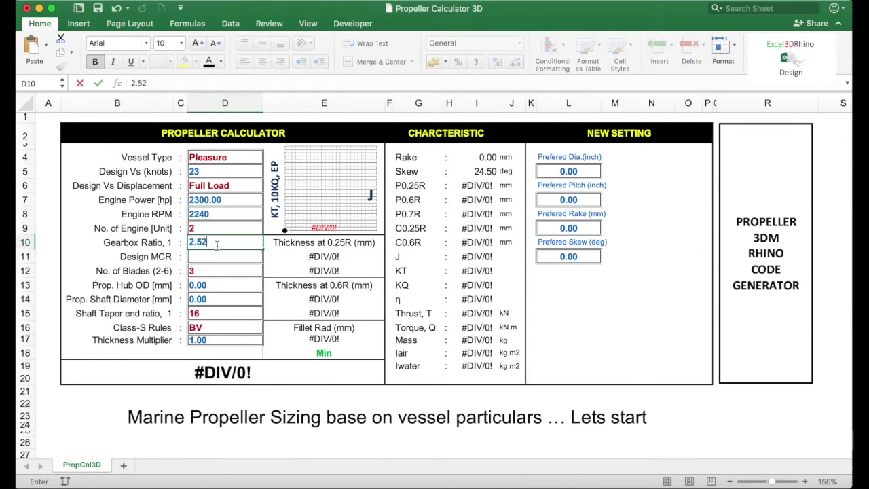
pyautogui.press('Return')
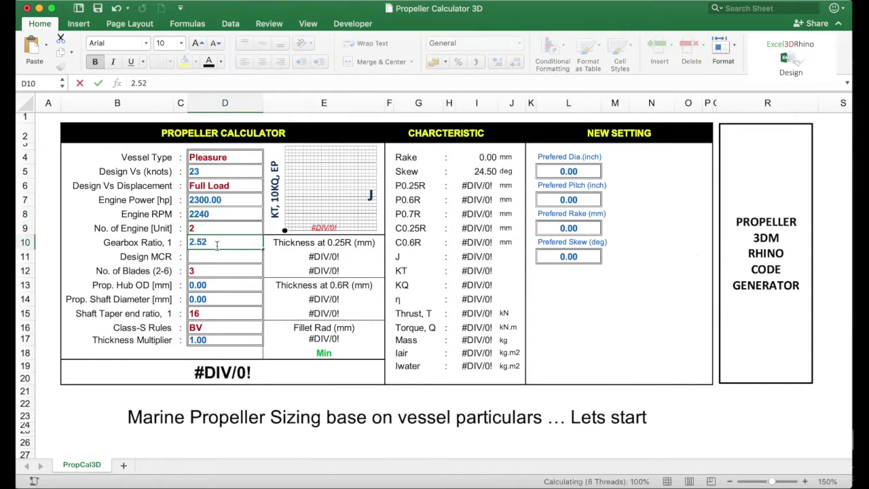
pyautogui.write('100.0')
pyautogui.press('Return')
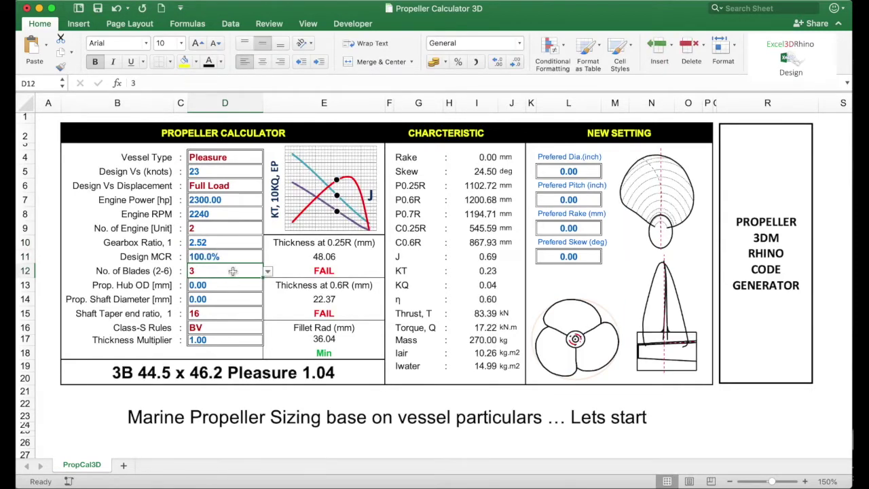
# Change the number of blades to six, after briefly trying five
pyautogui.click(268, 274)
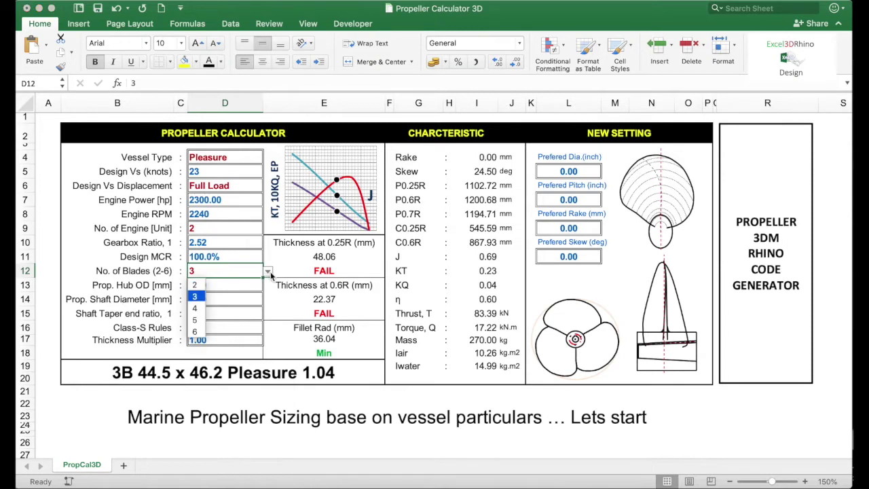
pyautogui.click(197, 325)
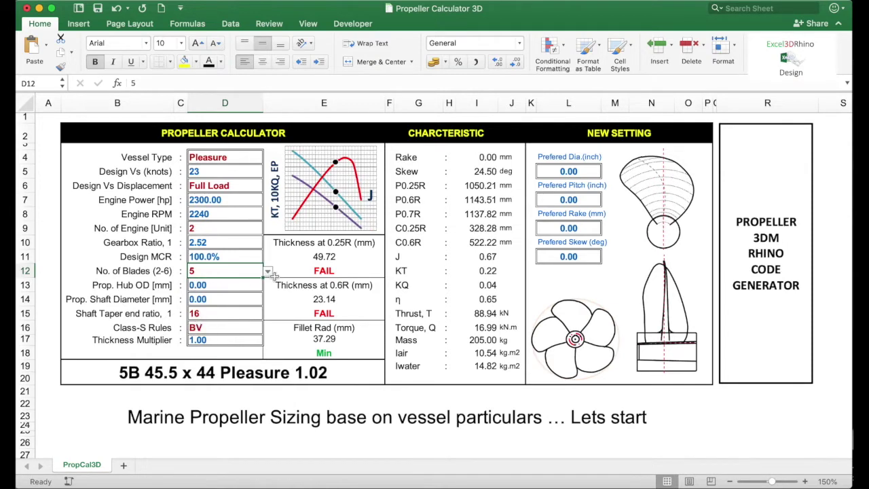
pyautogui.click(268, 272)
pyautogui.click(197, 336)
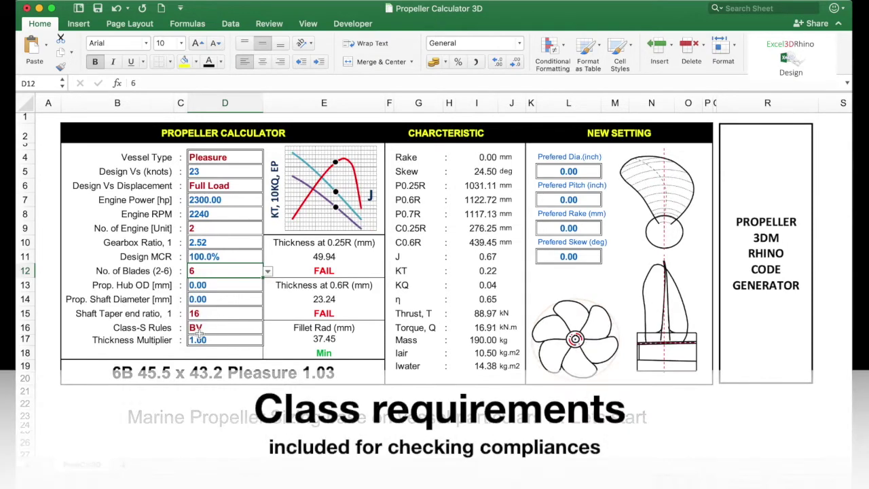
# Pick a value from the Shaft Taper ratio dropdown
pyautogui.click(231, 315)
pyautogui.click(269, 315)
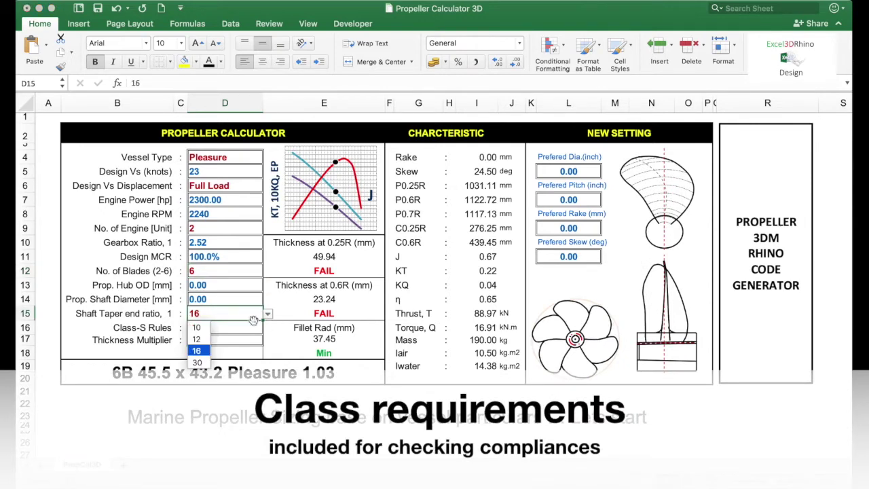
pyautogui.click(199, 335)
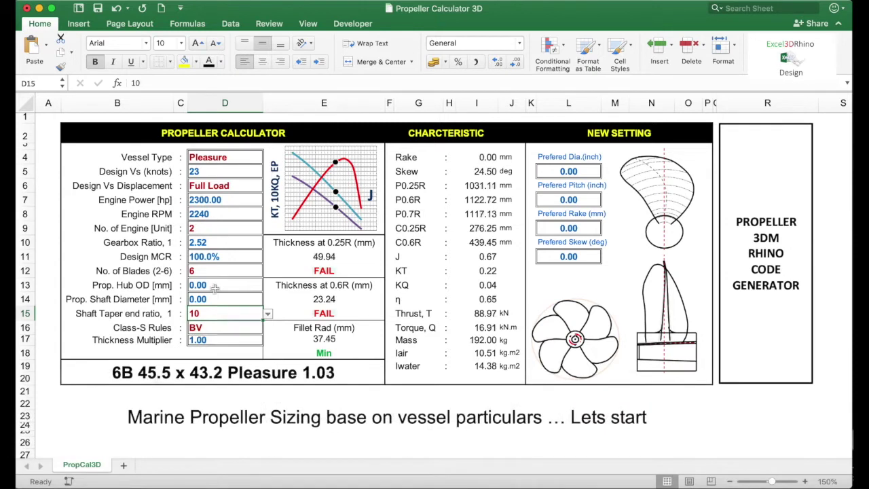
pyautogui.click(576, 172)
# Set the preferred diameter to 45 in and pitch to 44 in
pyautogui.write('45')
pyautogui.click(577, 198)
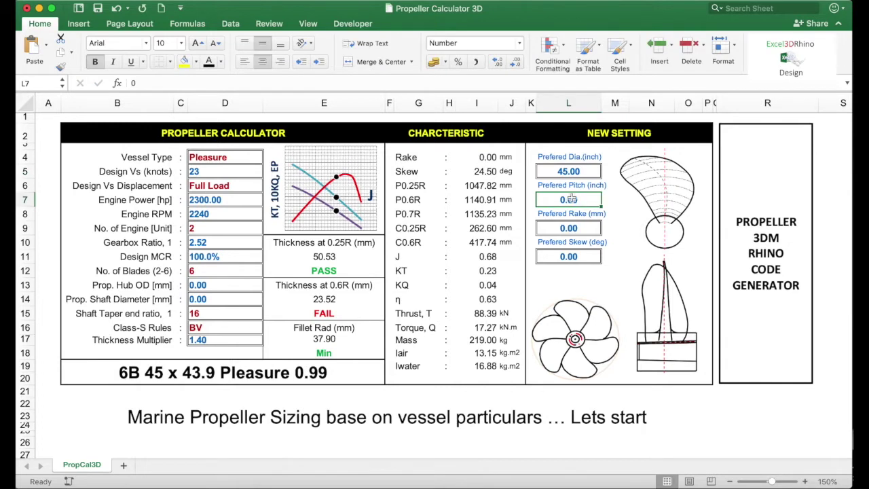
pyautogui.click(486, 297)
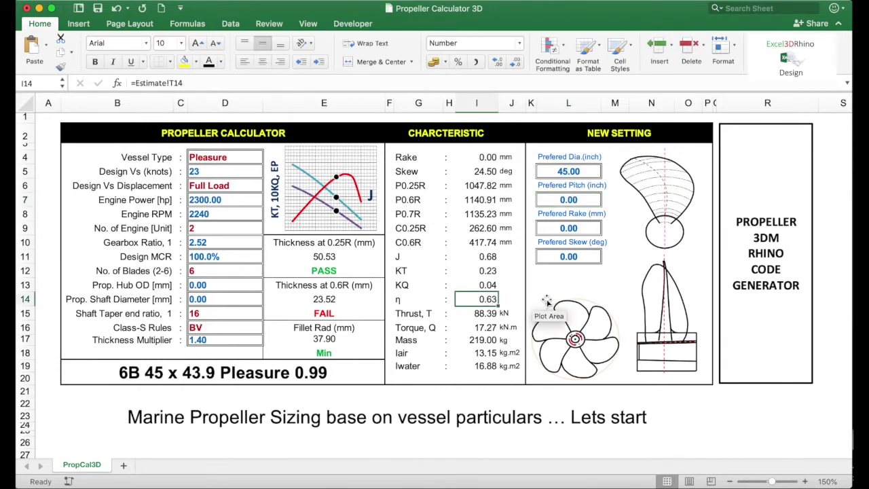
pyautogui.click(571, 201)
pyautogui.write('44')
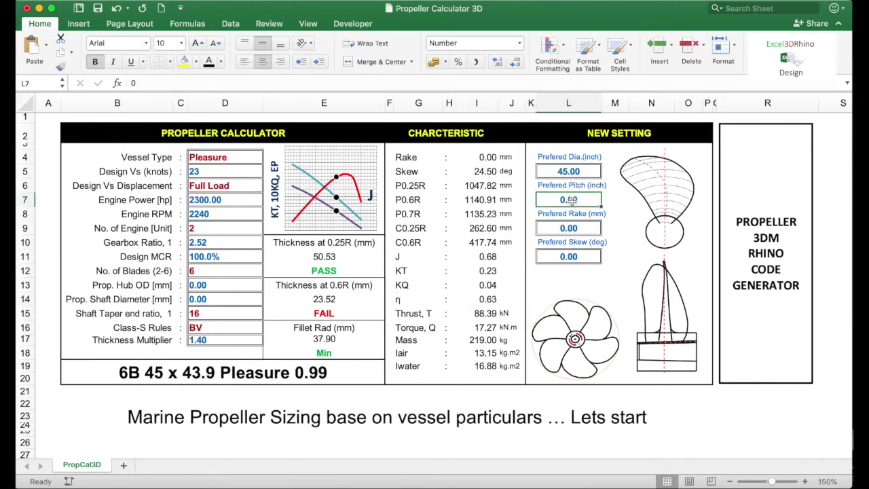
pyautogui.click(496, 299)
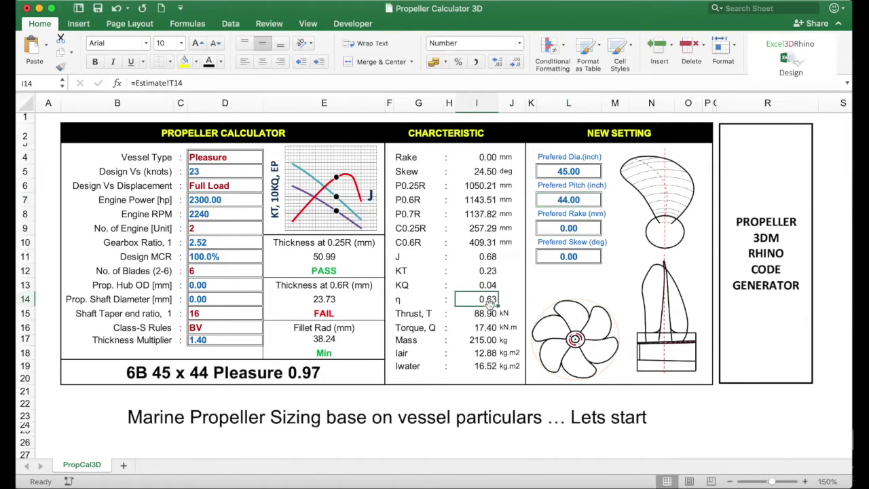
# Set the preferred rake to 50 mm and skew to 10°, correcting an initial 30°
pyautogui.click(585, 226)
pyautogui.write('50')
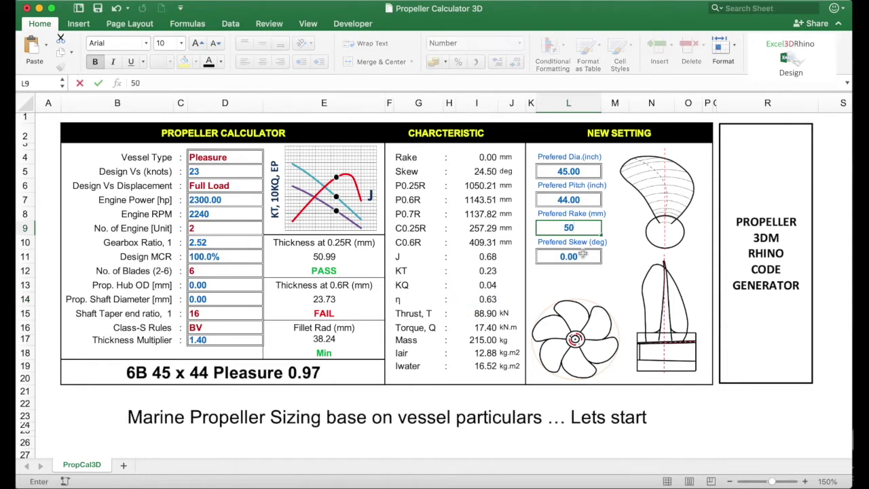
pyautogui.click(579, 244)
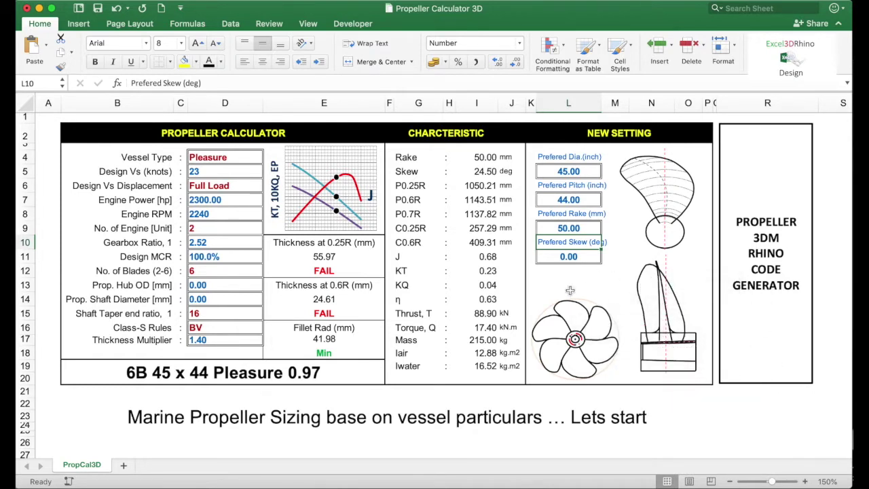
pyautogui.click(571, 257)
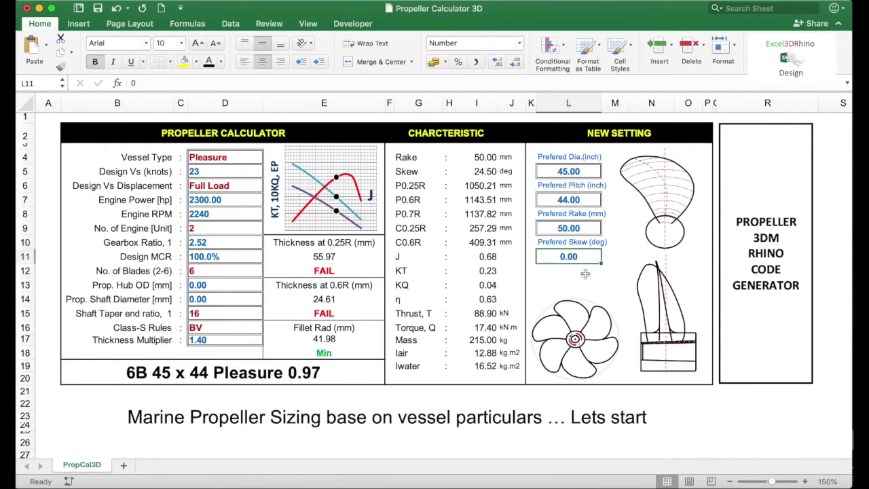
pyautogui.write('30')
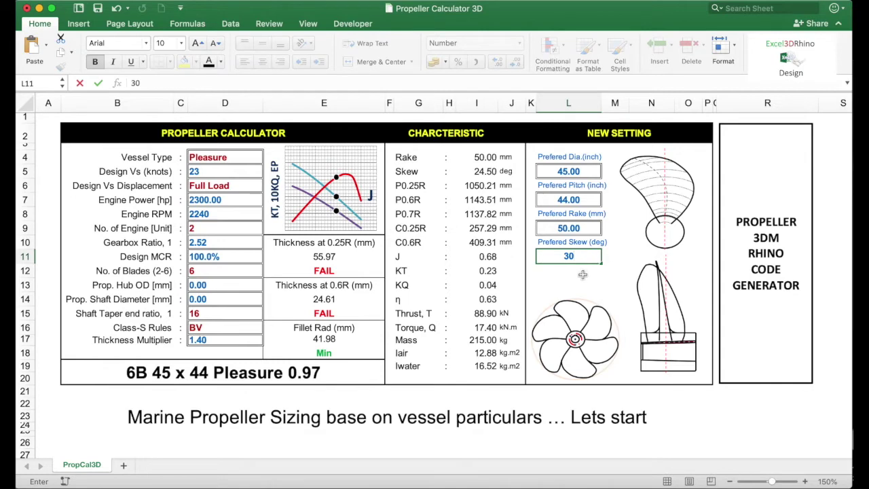
pyautogui.press('Return')
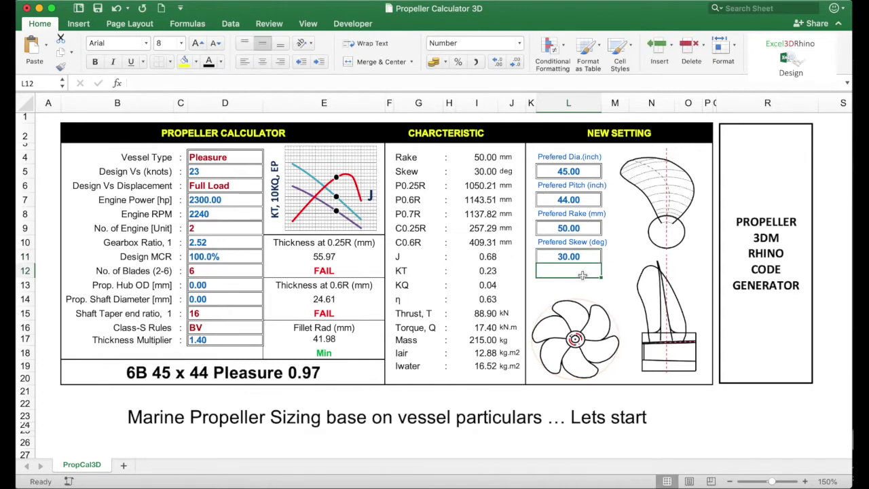
pyautogui.click(571, 257)
pyautogui.write('10')
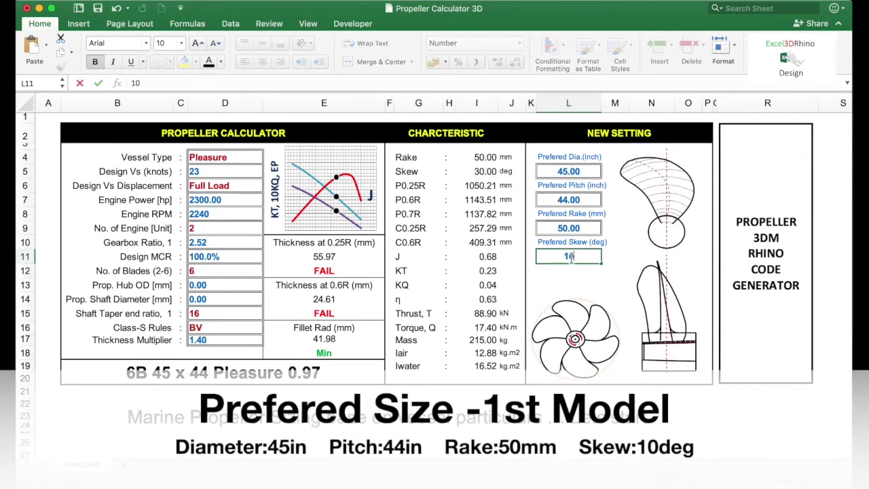
pyautogui.press('Return')
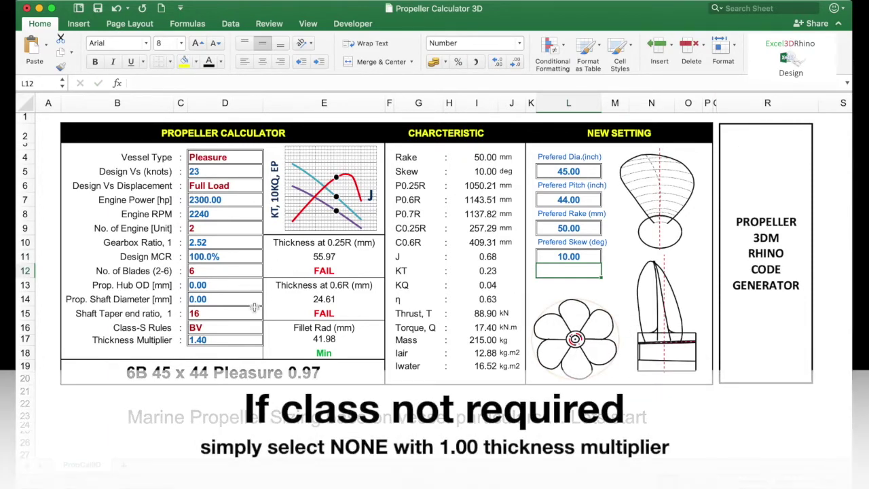
pyautogui.click(230, 328)
# Set Class-S Rules to NONE with a thickness multiplier of 1.00
pyautogui.click(268, 328)
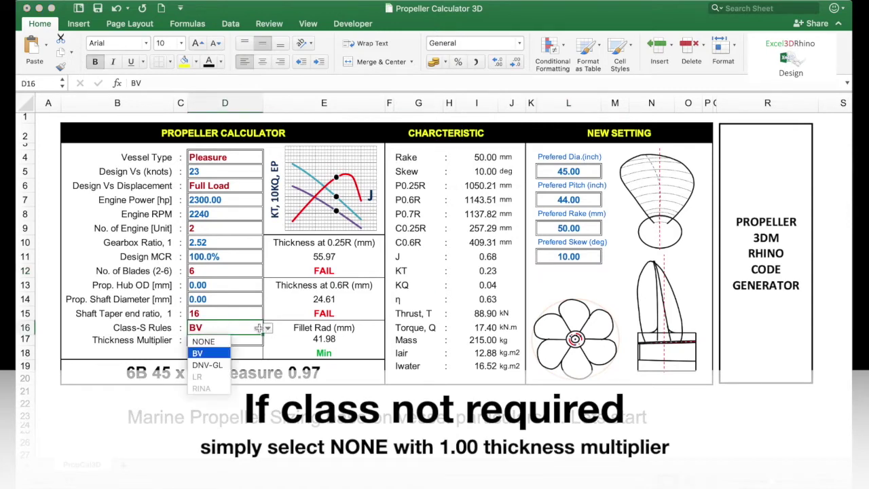
pyautogui.click(220, 342)
pyautogui.click(224, 343)
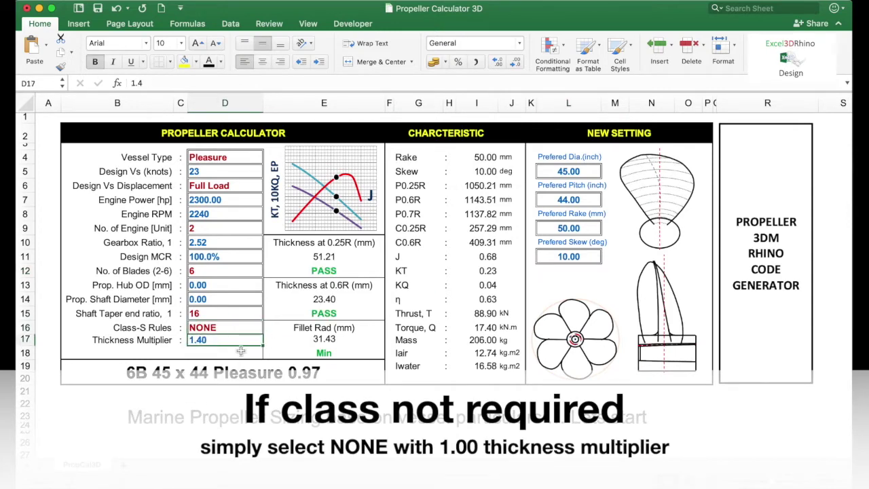
pyautogui.write('1')
pyautogui.press('Return')
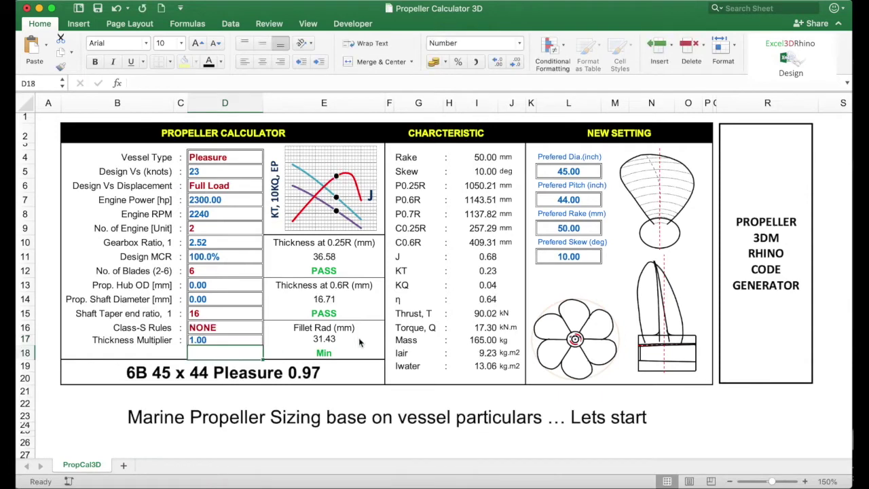
# Copy the Rhino code generator column R and paste it into Rhino
pyautogui.click(768, 100)
pyautogui.press('super+c')
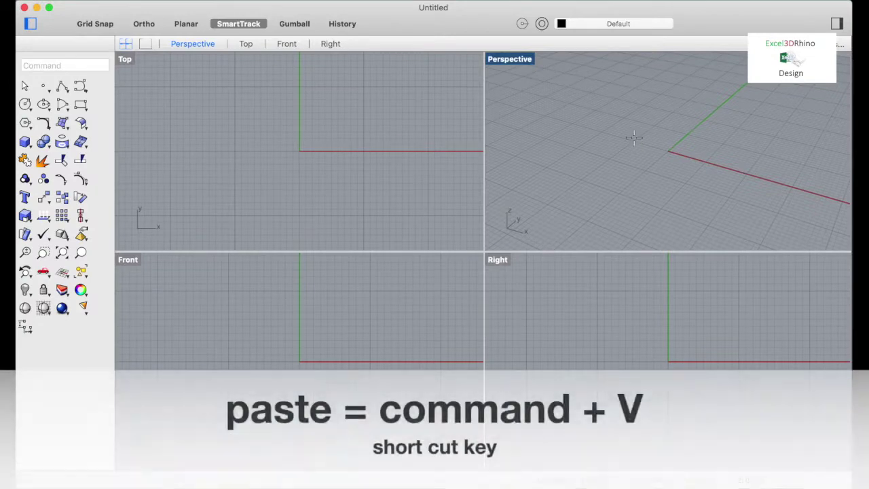
pyautogui.press('super+v')
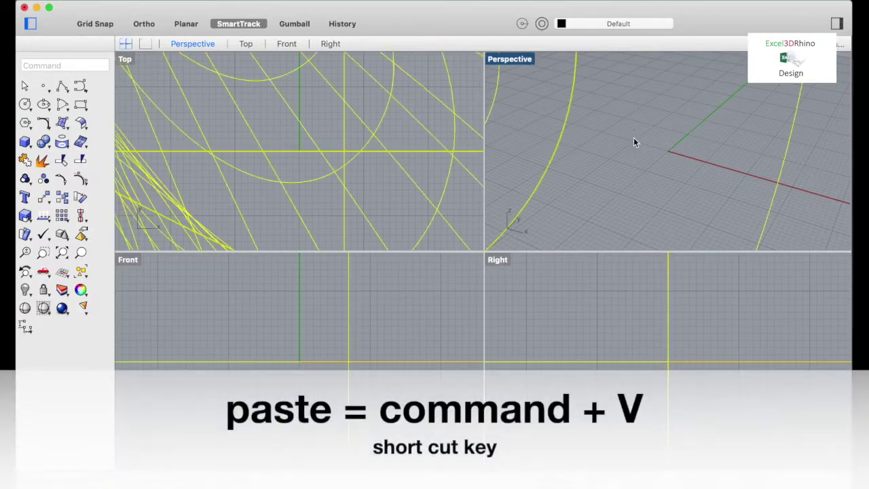
# Finish the pasted code and zoom extents on the generated blade and hub
pyautogui.press('Escape')
pyautogui.press('super+w')
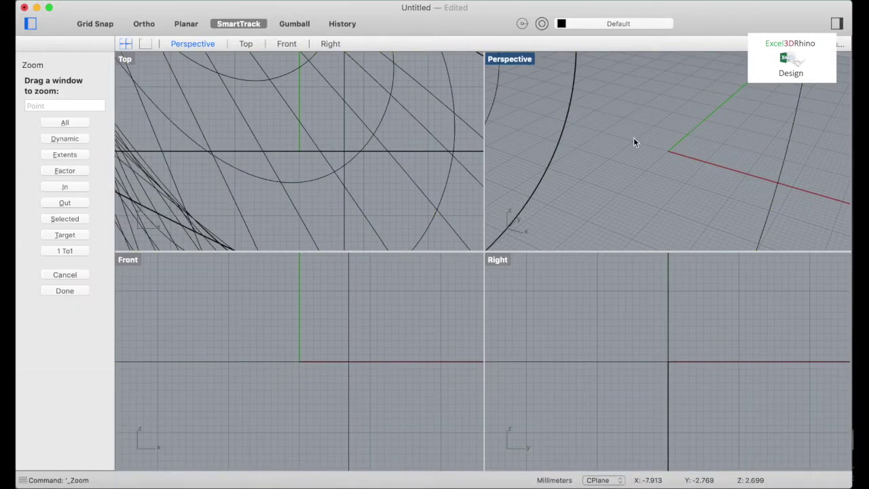
pyautogui.write('a')
pyautogui.press('Return')
pyautogui.write('e')
pyautogui.press('Return')
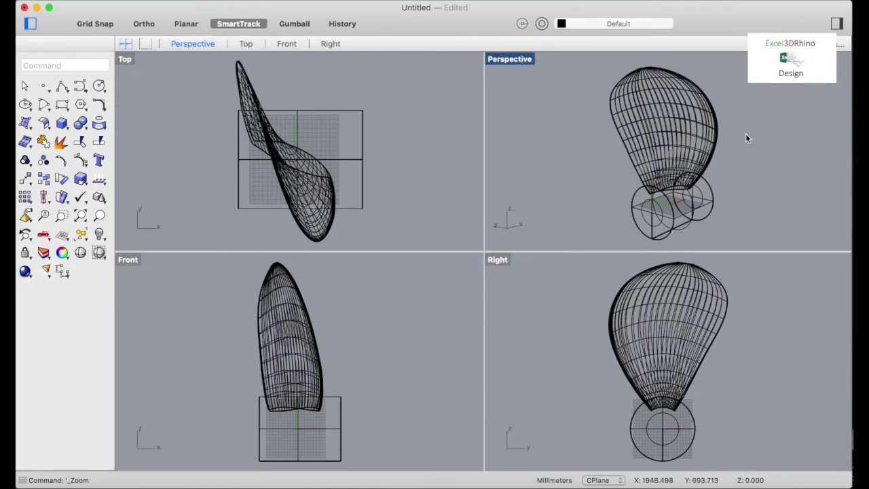
# Inspect the propeller in Perspective, then select and hide all of it
pyautogui.moveTo(746, 133); pyautogui.dragTo(706, 135, button='right')
pyautogui.moveTo(577, 141); pyautogui.dragTo(561, 142, button='right')
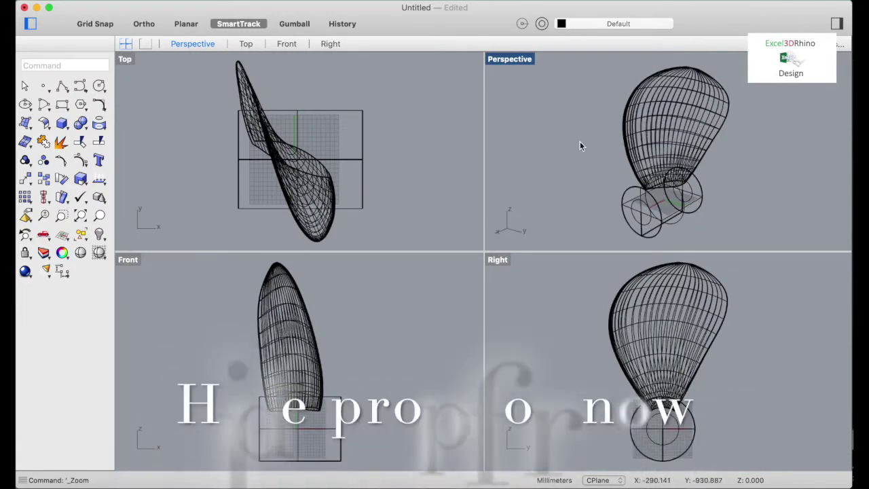
pyautogui.moveTo(596, 61); pyautogui.dragTo(781, 243)
pyautogui.write('hide')
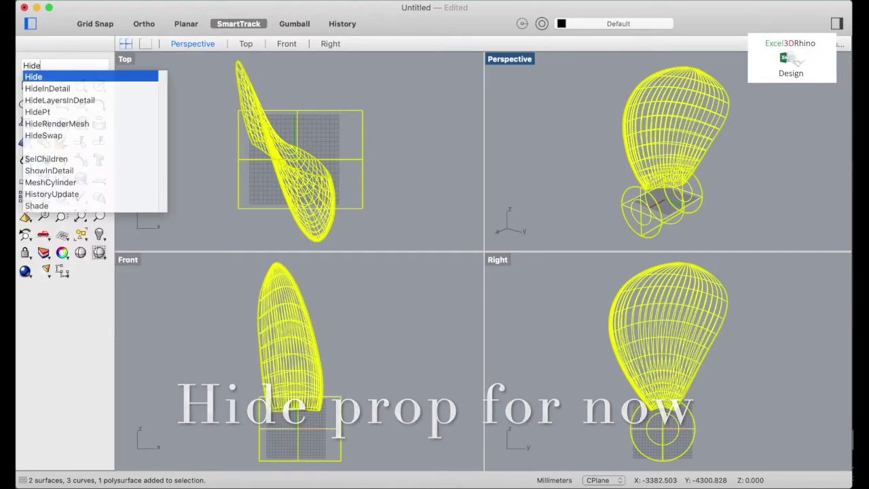
pyautogui.press('Return')
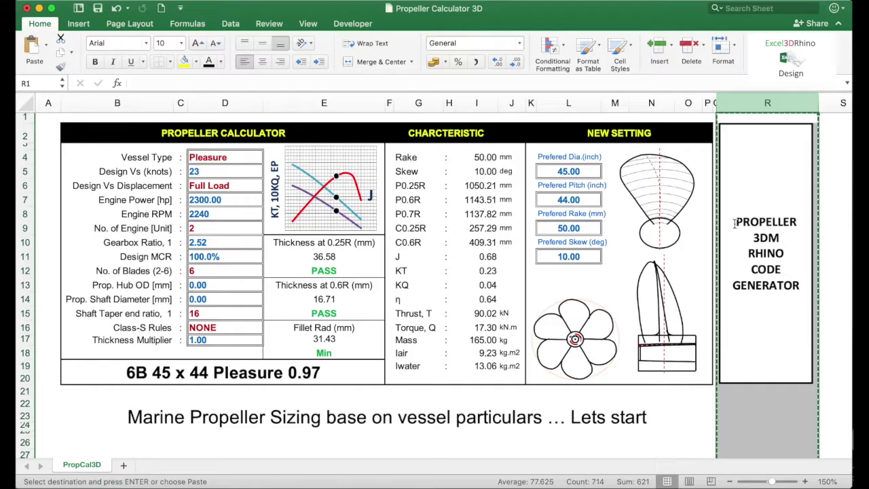
# Enter 0 for preferred rake and skew, then select code generator column R
pyautogui.click(576, 227)
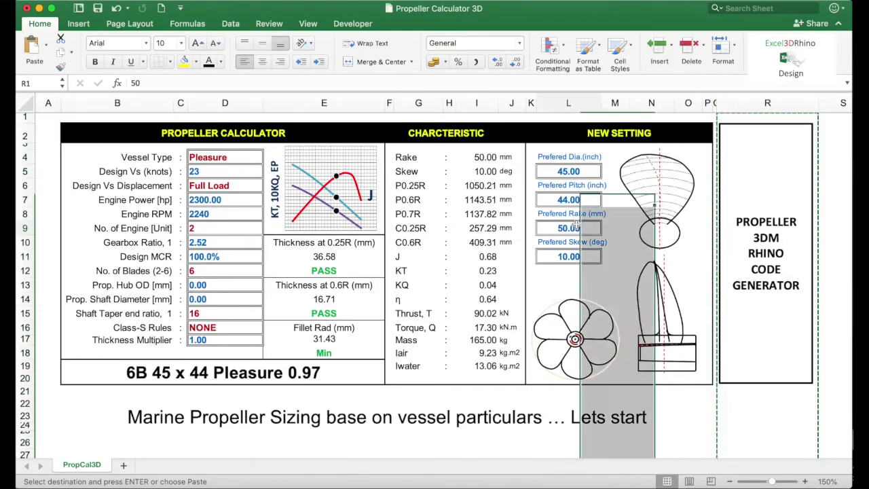
pyautogui.write('0')
pyautogui.press('Return')
pyautogui.press('Return')
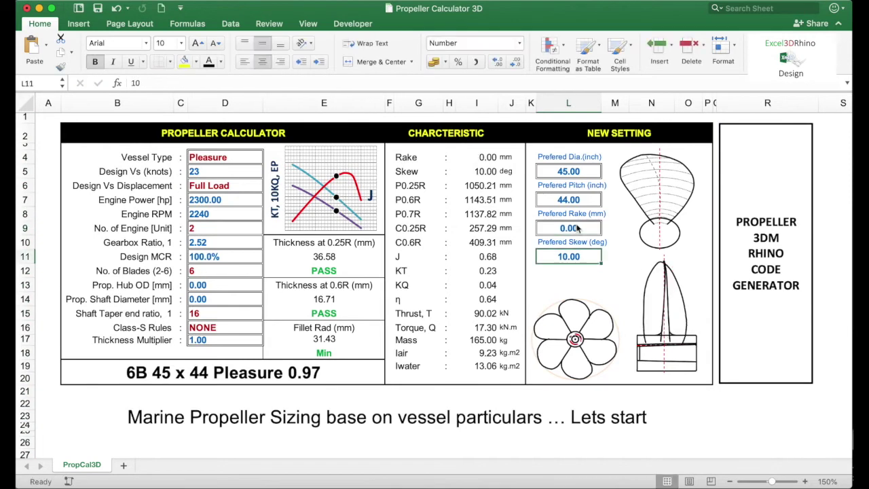
pyautogui.write('0')
pyautogui.press('Return')
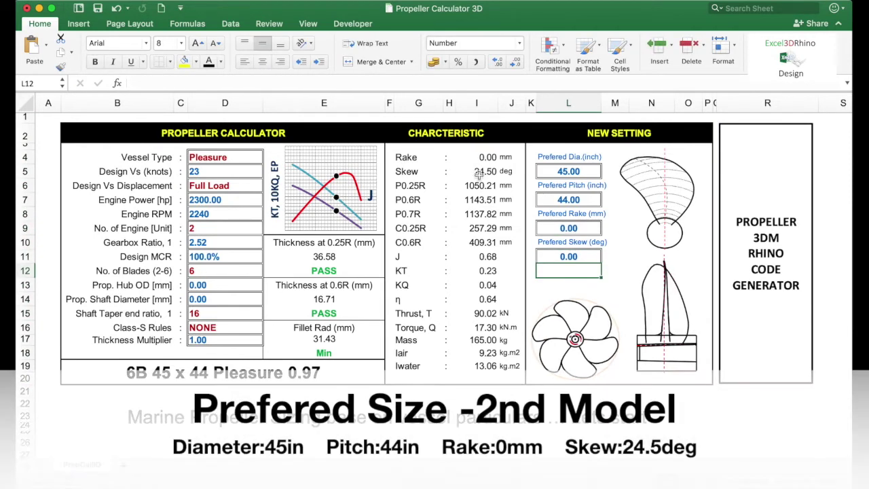
pyautogui.click(477, 171)
pyautogui.click(766, 251)
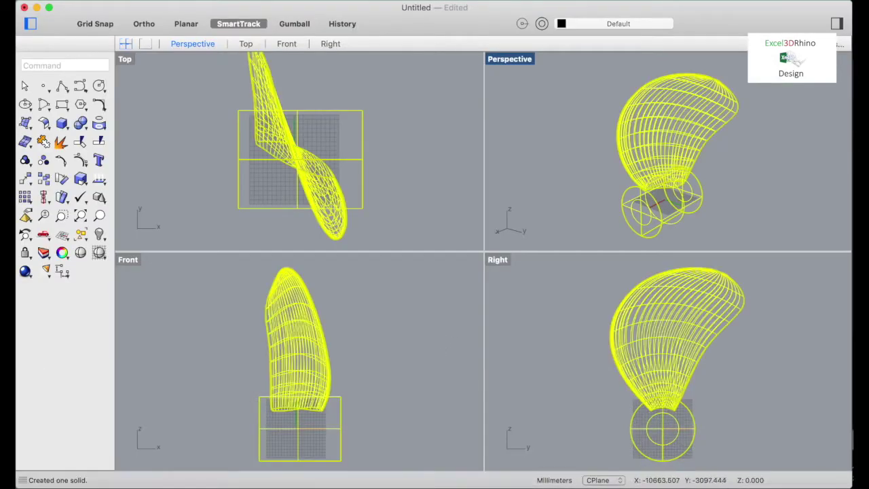
# Assign the second blade model to Layer 01 and bring back the hidden first model
pyautogui.click(837, 23)
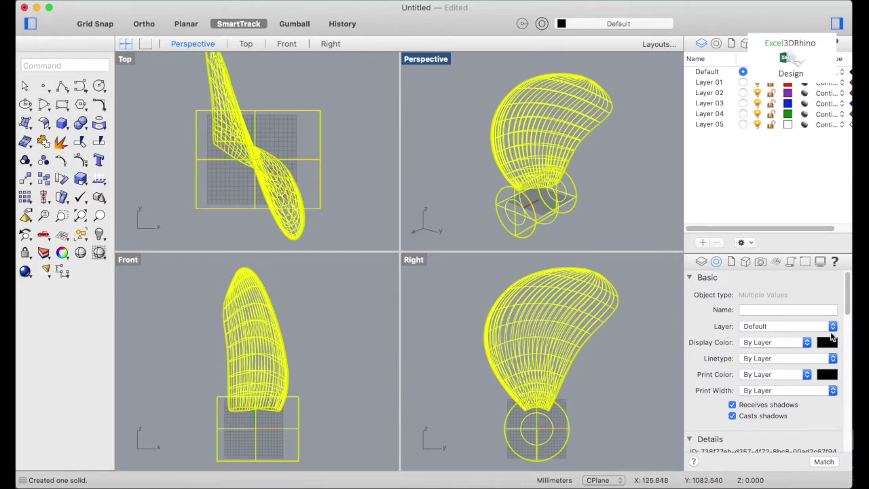
pyautogui.click(775, 327)
pyautogui.click(771, 338)
pyautogui.click(643, 167)
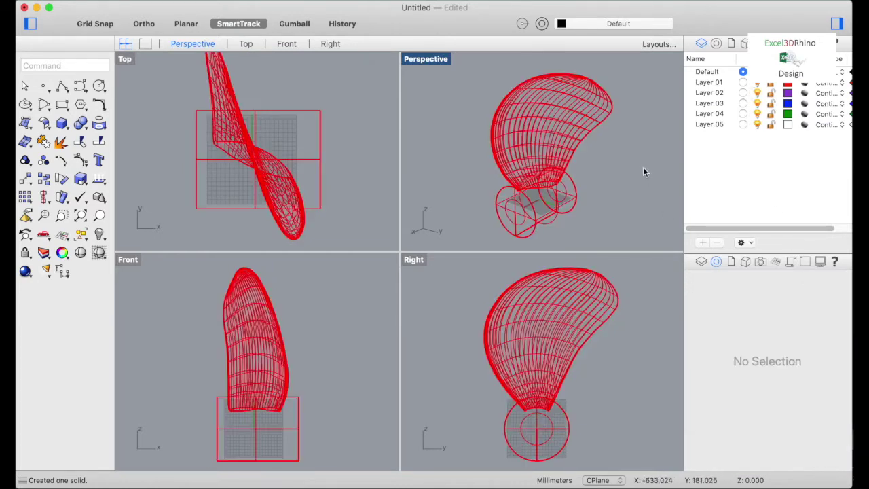
pyautogui.click(837, 23)
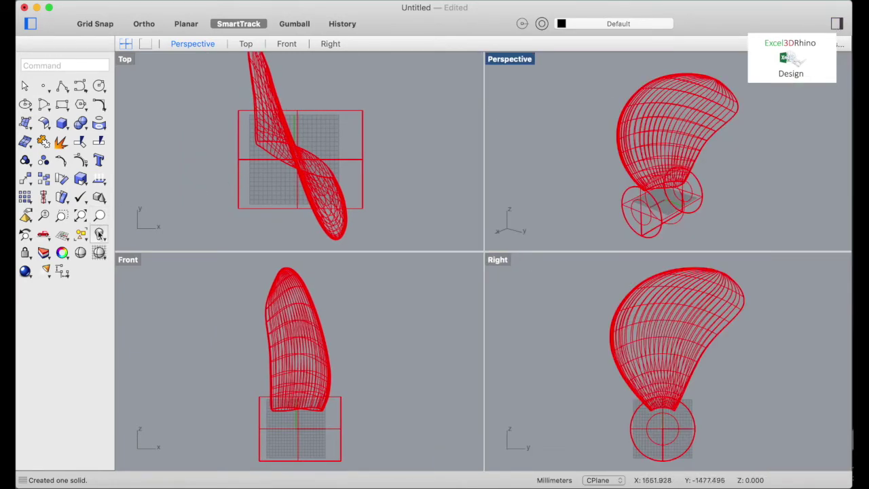
pyautogui.rightClick(99, 233)
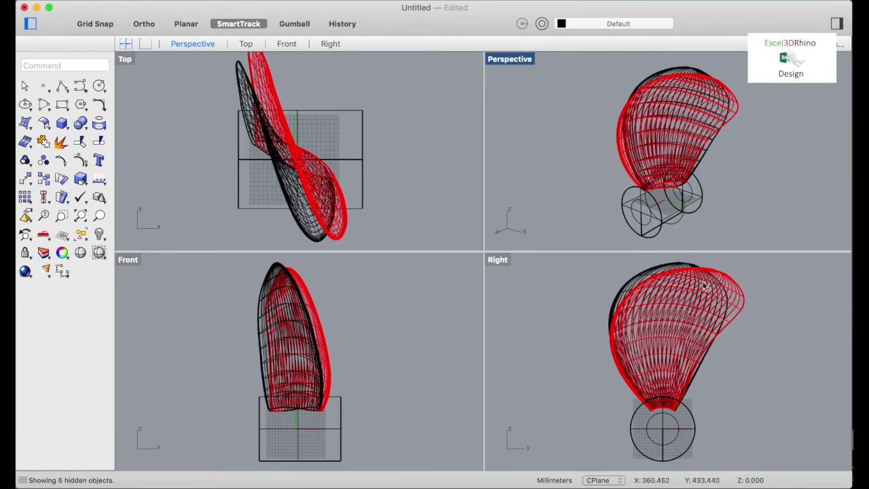
# Maximize a viewport as Perspective and orbit to compare the two blades
pyautogui.doubleClick(519, 256)
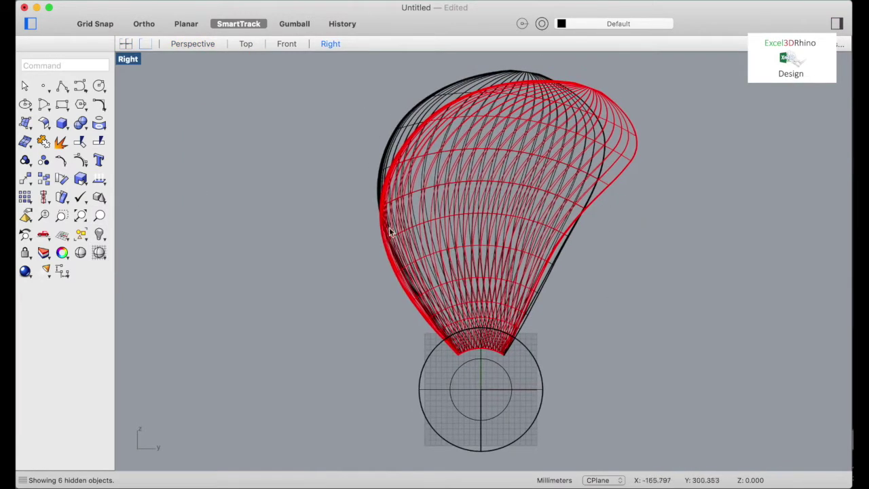
pyautogui.click(625, 168)
pyautogui.press('Escape')
pyautogui.click(180, 45)
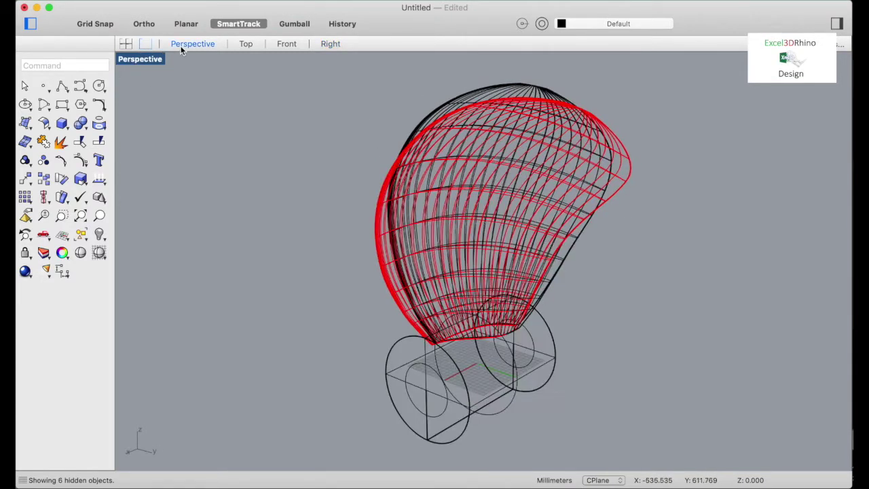
pyautogui.moveTo(654, 107)
pyautogui.mouseDown(button='right')
pyautogui.moveTo(358, 133)
pyautogui.moveTo(411, 134)
pyautogui.moveTo(686, 188)
pyautogui.mouseUp(button='right')
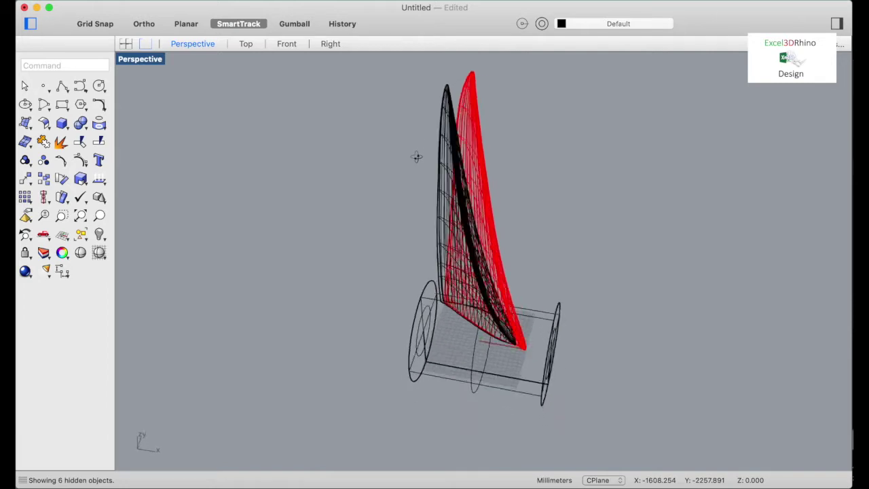
# View the overlaid blades in Rendered, then Shaded display mode
pyautogui.rightClick(689, 188)
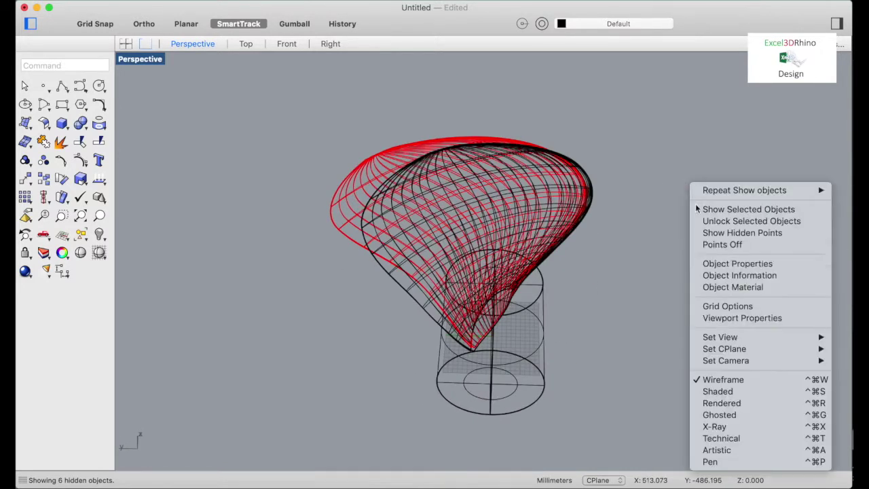
pyautogui.click(747, 403)
pyautogui.moveTo(679, 243)
pyautogui.mouseDown(button='right')
pyautogui.moveTo(720, 216)
pyautogui.moveTo(745, 269)
pyautogui.moveTo(728, 247)
pyautogui.mouseUp(button='right')
pyautogui.rightClick(728, 248)
pyautogui.click(747, 398)
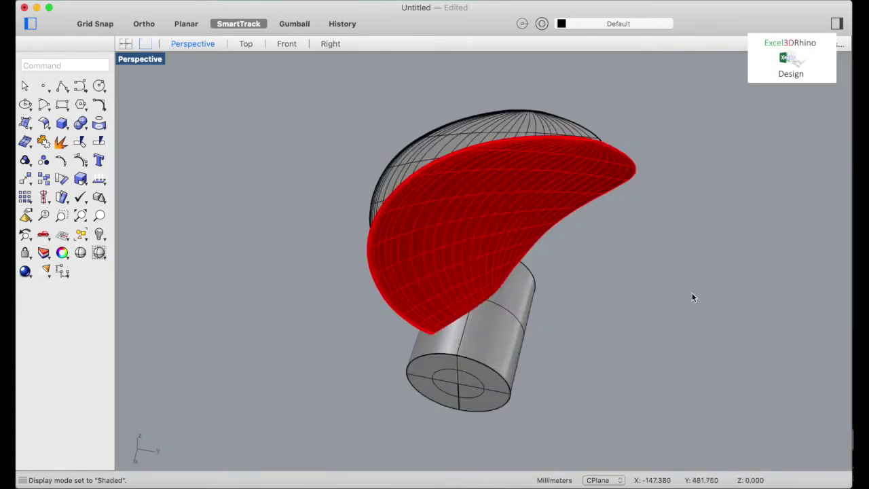
pyautogui.moveTo(693, 295)
pyautogui.mouseDown(button='right')
pyautogui.moveTo(717, 200)
pyautogui.moveTo(693, 241)
pyautogui.moveTo(584, 243)
pyautogui.moveTo(152, 81)
pyautogui.mouseUp(button='right')
# Restore the four-view layout and delete all objects
pyautogui.hotkey('ctrl', 'm')
pyautogui.hotkey('ctrl', 'a')
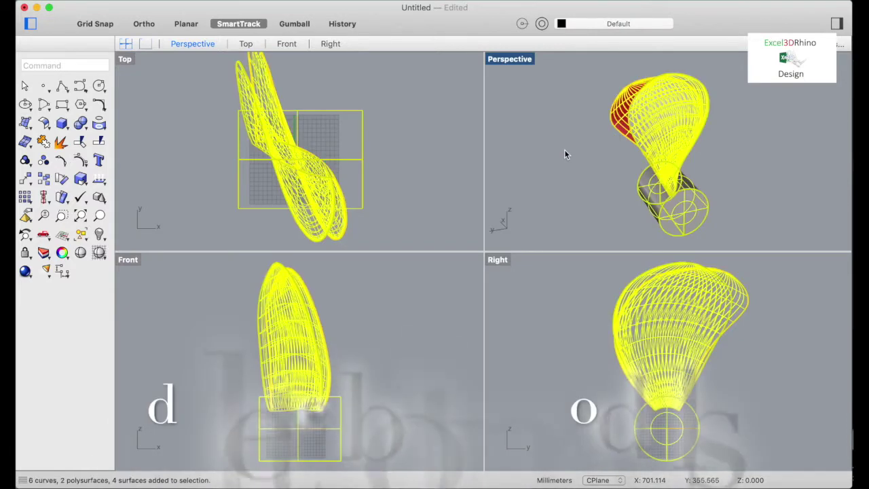
pyautogui.press('Delete')
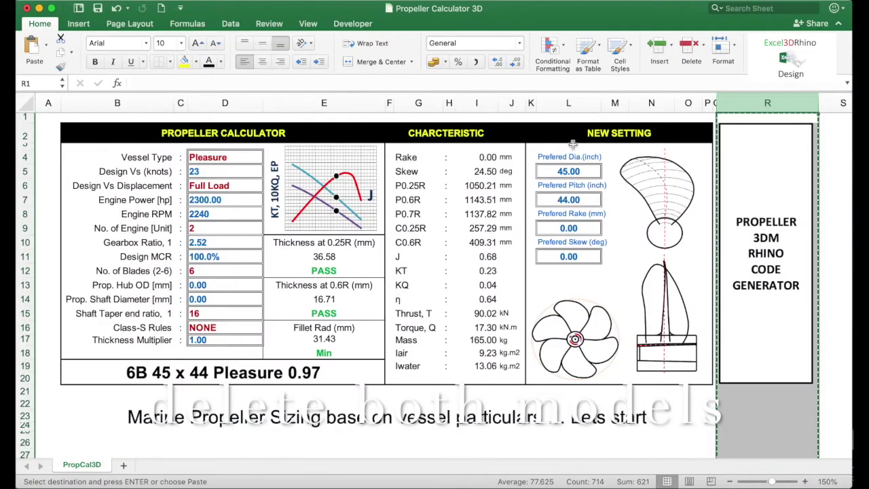
# Set preferred rake 25 mm and skew 30°, check efficiency η, and select column R
pyautogui.write('25')
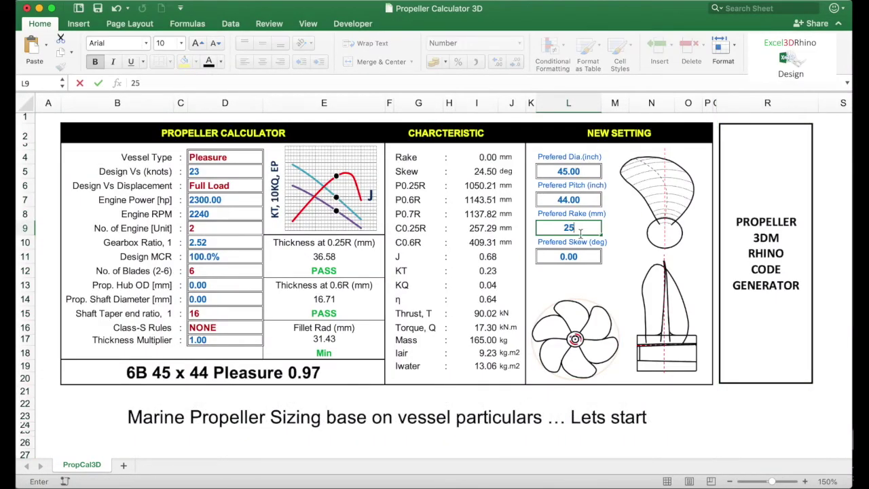
pyautogui.click(586, 258)
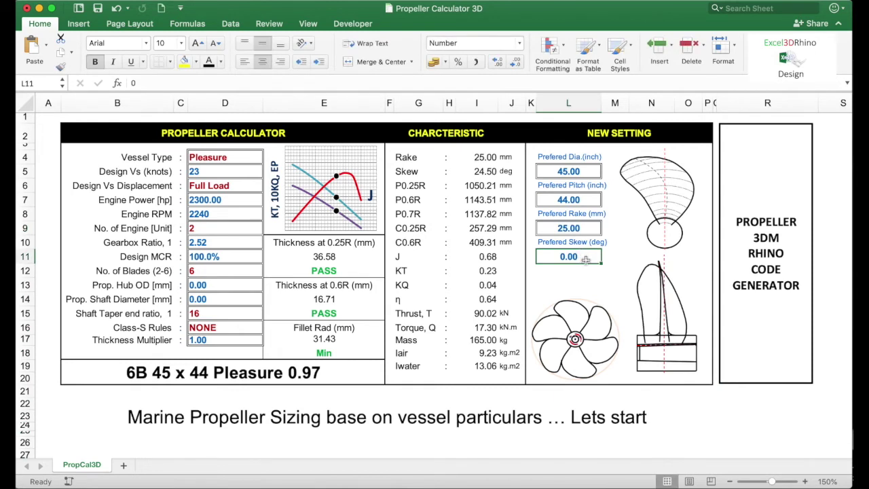
pyautogui.write('30')
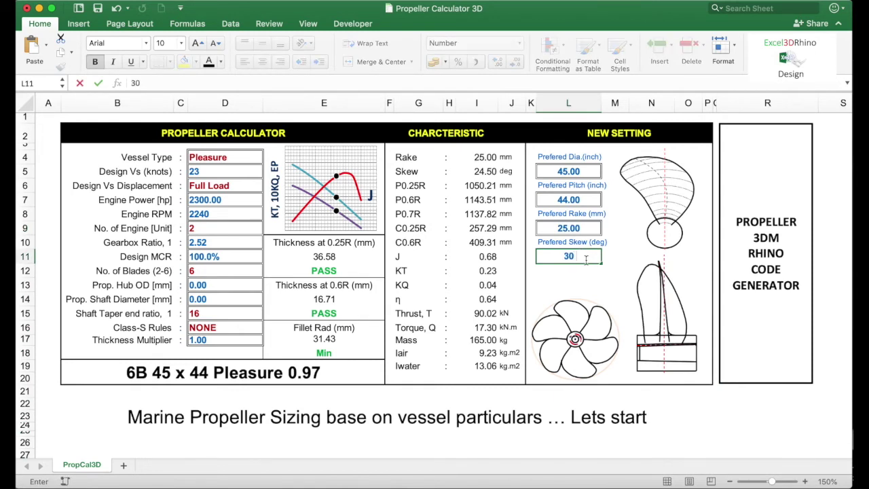
pyautogui.press('Return')
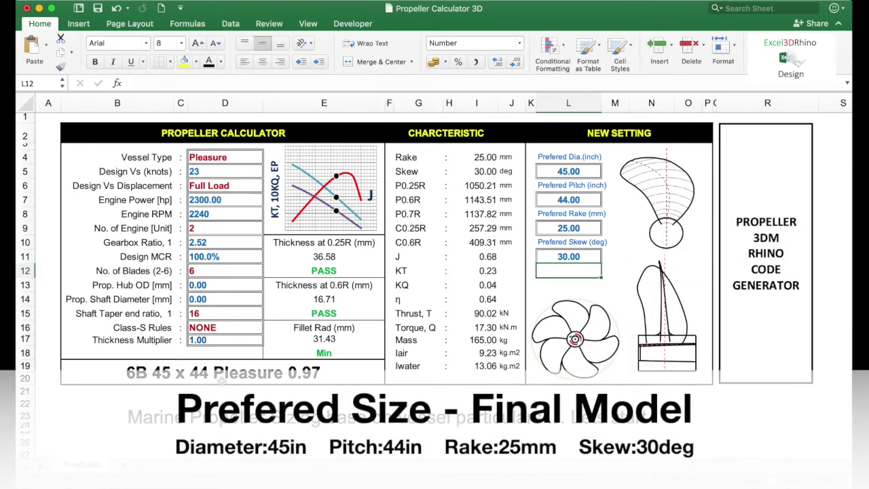
pyautogui.click(483, 299)
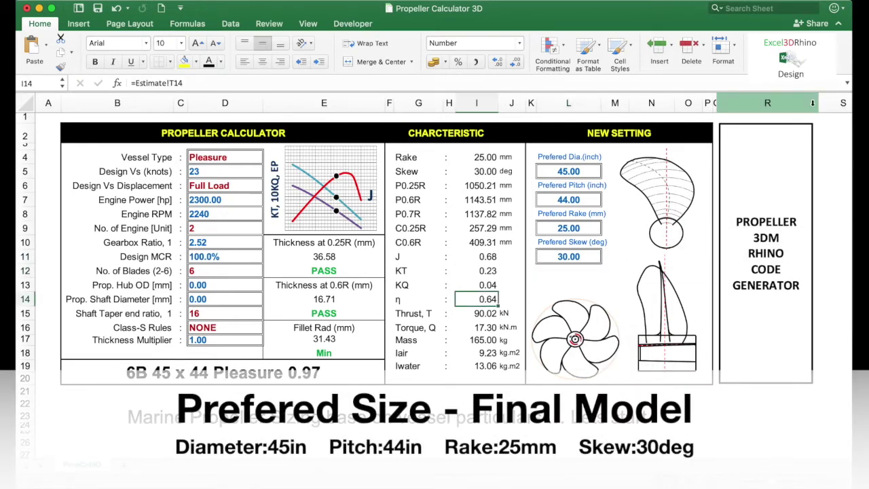
pyautogui.click(776, 103)
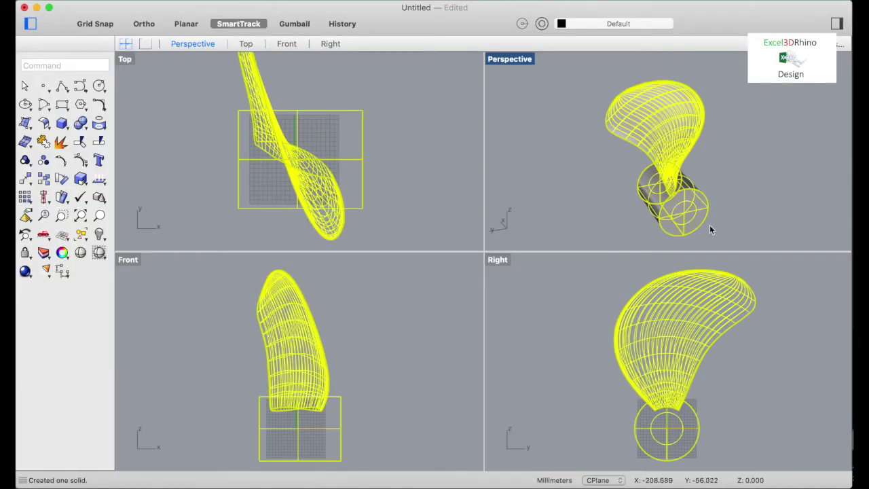
# Make the lower-right viewport show the Left view
pyautogui.click(500, 258)
pyautogui.click(655, 406)
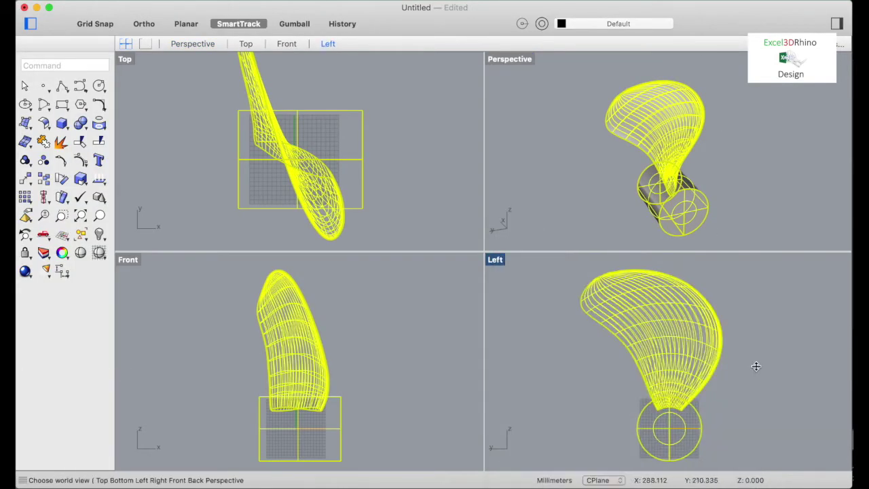
pyautogui.scroll(2, 408, 184)
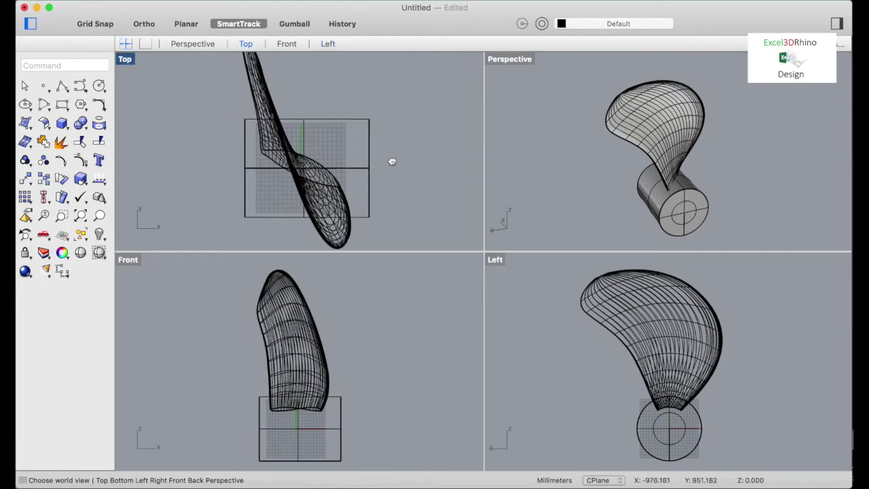
pyautogui.scroll(-3, 406, 181)
pyautogui.hscroll(-2, 388, 310)
pyautogui.hscroll(-2, 570, 196)
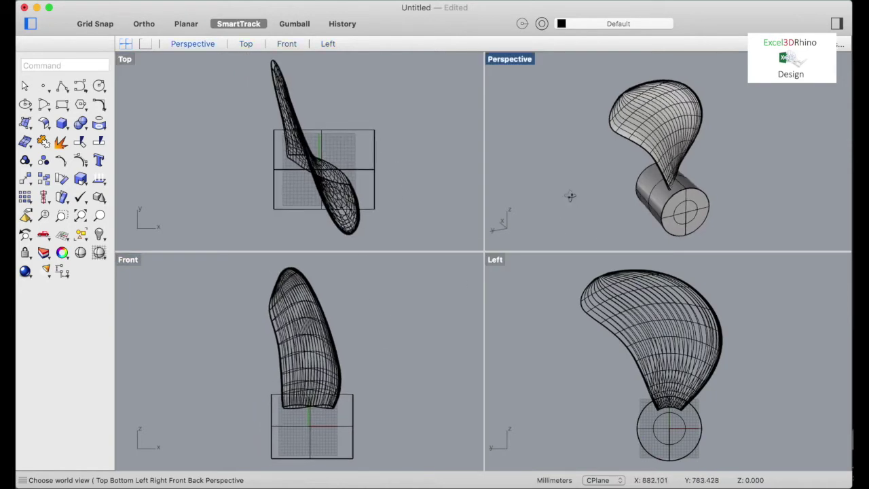
# Maximize the Perspective viewport and hide the hub cylinder
pyautogui.doubleClick(509, 59)
pyautogui.hscroll(-3, 623, 367)
pyautogui.click(509, 371)
pyautogui.write('Hide')
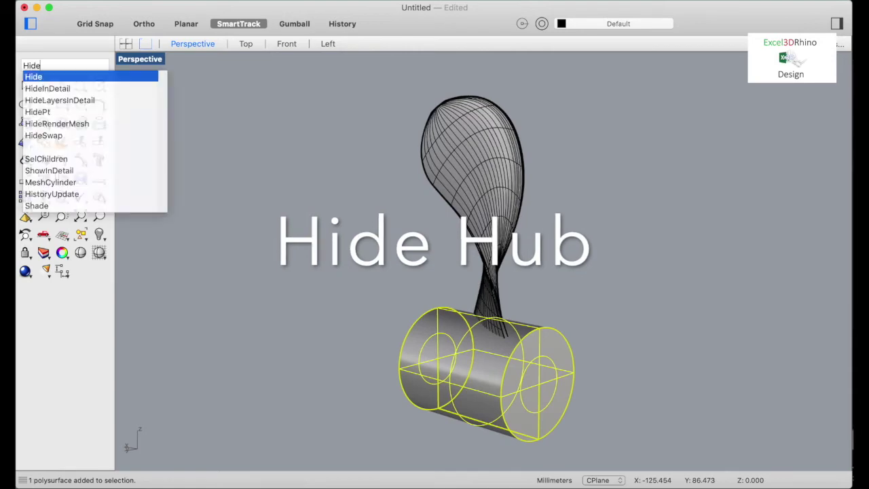
pyautogui.press('Return')
# Start an EdgeSrf edge surface to patch the blade's open root
pyautogui.hscroll(-3, 520, 380)
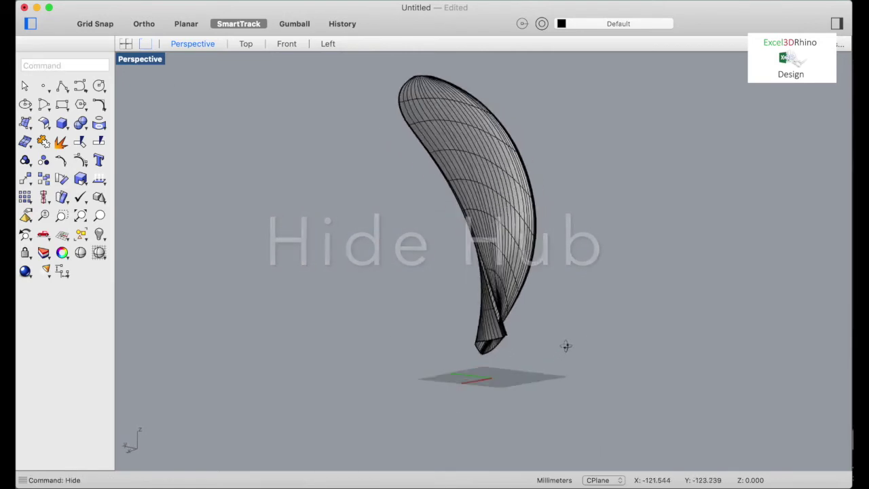
pyautogui.scroll(5, 496, 354)
pyautogui.write('EdgeSrf')
pyautogui.press('Return')
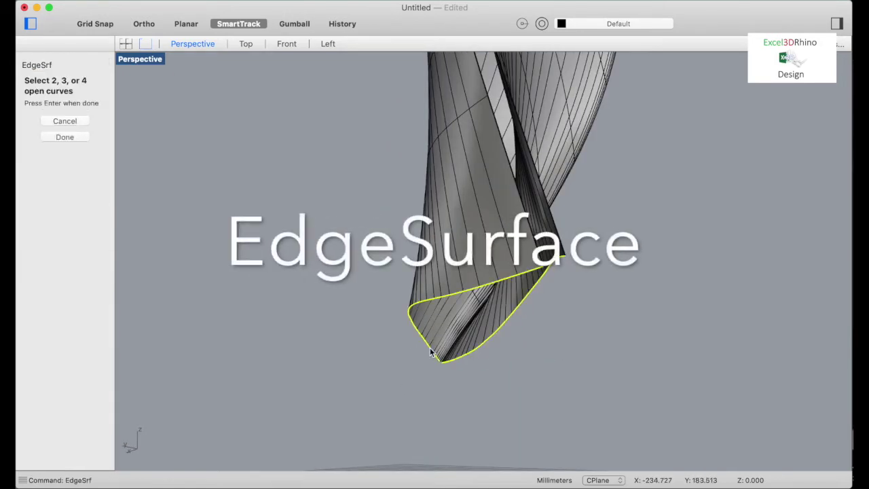
# Cap the blade root and join all surfaces into one solid of about 2,396,093 mm³
pyautogui.click(491, 321)
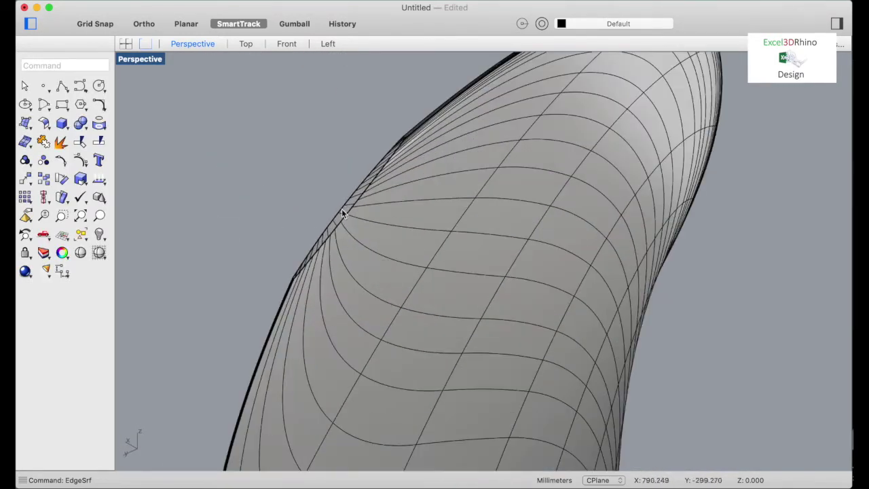
pyautogui.moveTo(502, 245); pyautogui.dragTo(504, 249, button='right')
pyautogui.press('super+a')
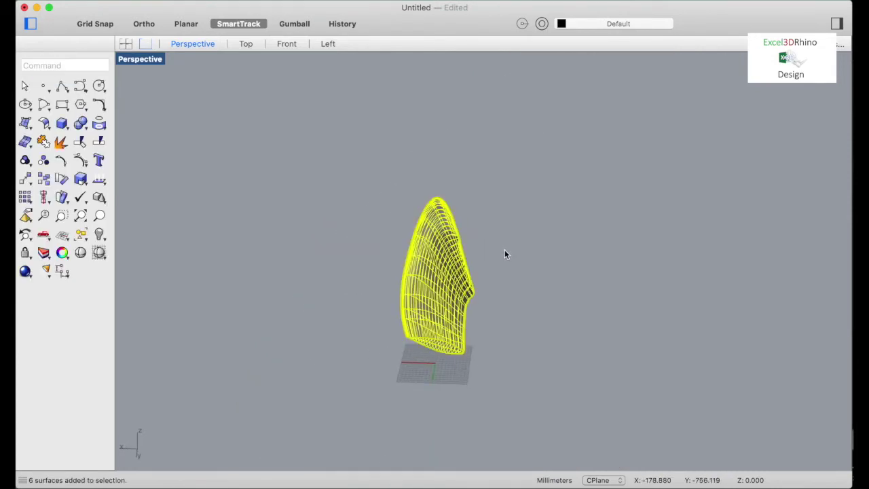
pyautogui.press('Return')
pyautogui.click(445, 281)
pyautogui.click(546, 256)
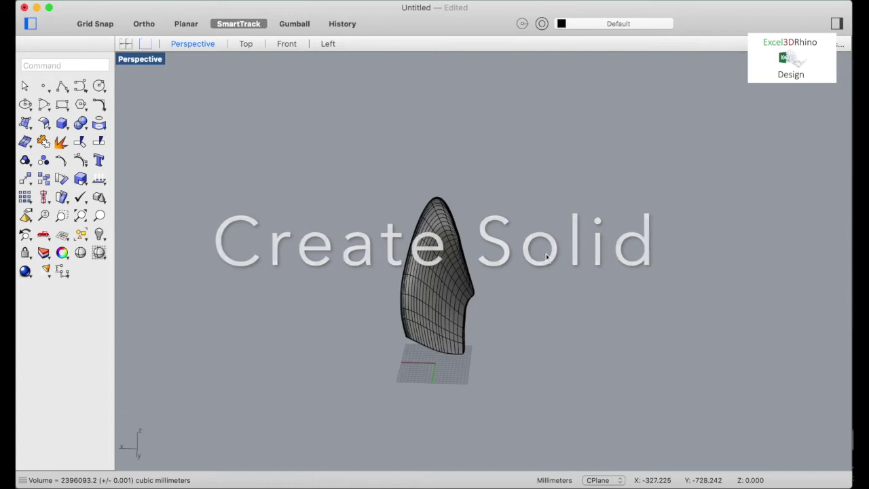
# Switch to the Left view and show the hidden hub again
pyautogui.click(328, 43)
pyautogui.hotkey('ctrl', 'alt', 'h')
pyautogui.scroll(-5, 631, 279)
pyautogui.scroll(3, 536, 227)
# Polar-array the blade into six copies about the origin, then view it in Perspective
pyautogui.click(473, 203)
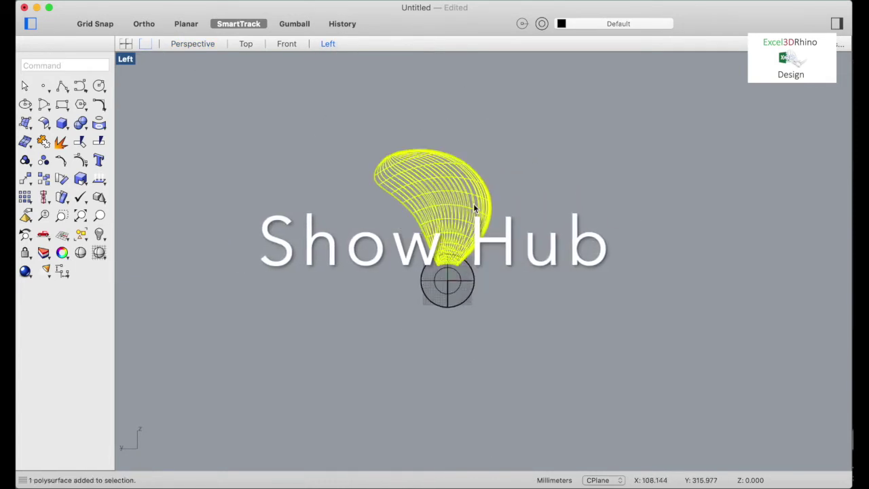
pyautogui.write('ArrayPolar')
pyautogui.press('Return')
pyautogui.write('0')
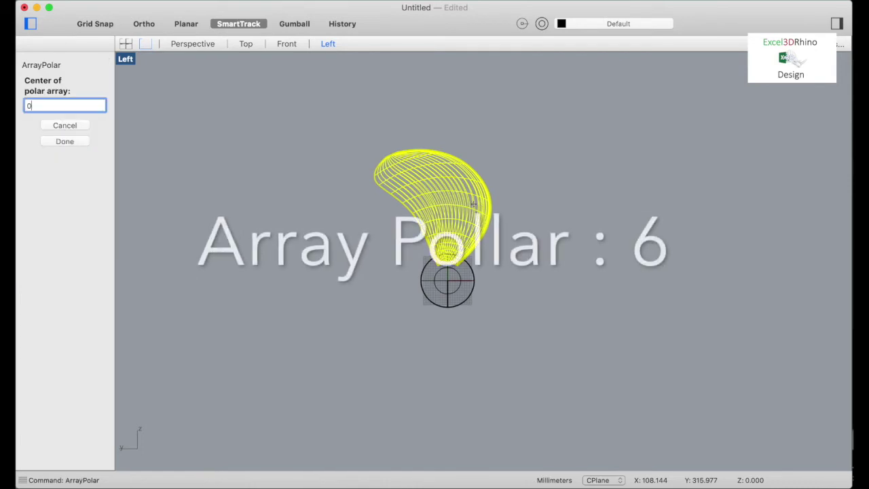
pyautogui.write(',0')
pyautogui.press('Return')
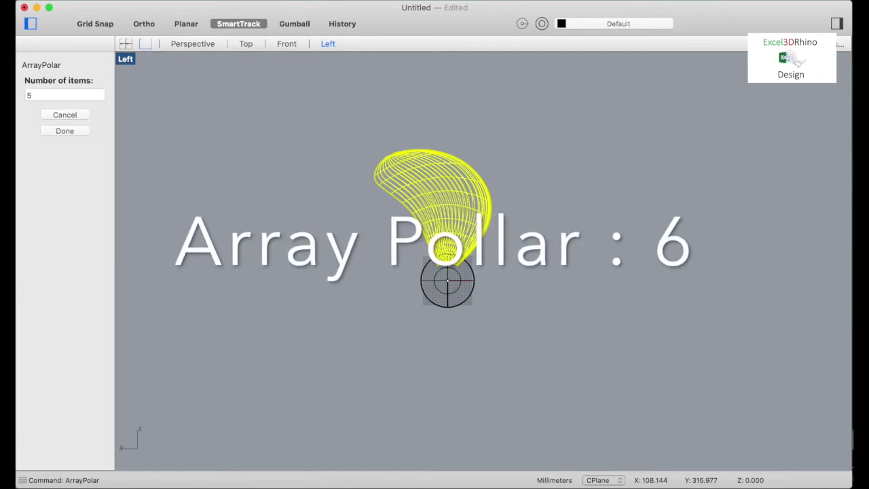
pyautogui.write('6')
pyautogui.press('Return')
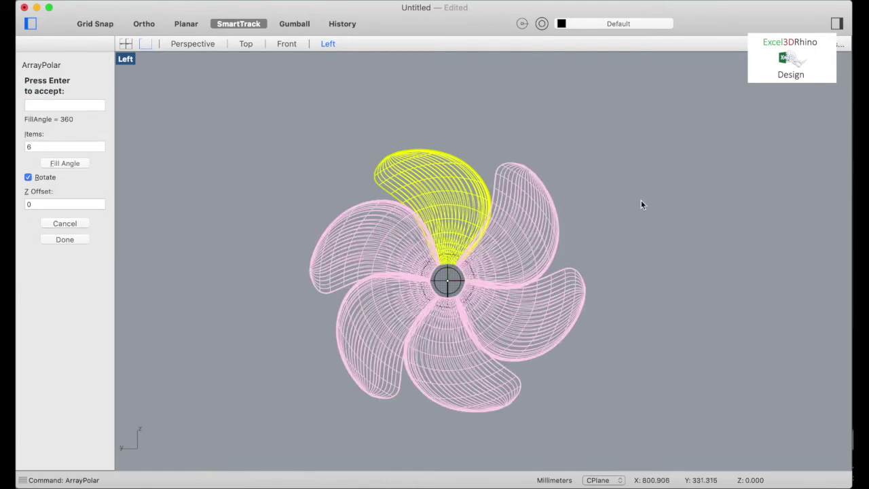
pyautogui.press('Return')
pyautogui.click(196, 43)
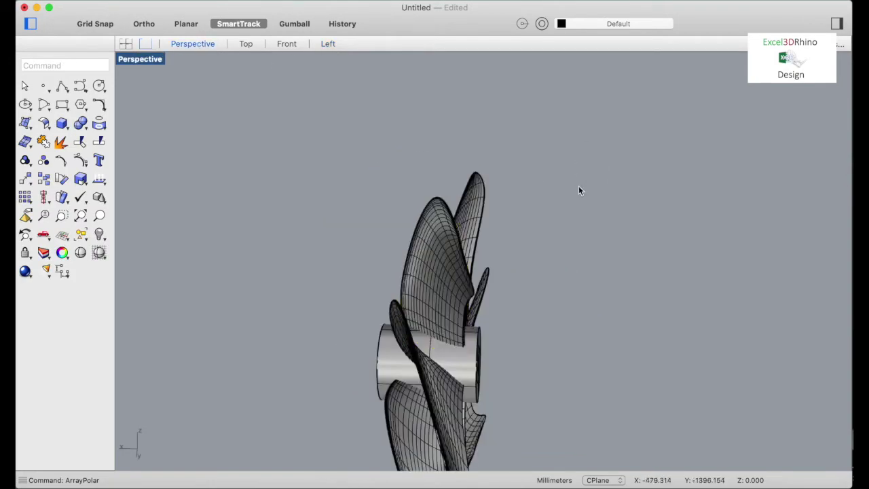
pyautogui.moveTo(579, 190)
pyautogui.mouseDown(button='right')
pyautogui.moveTo(686, 227)
pyautogui.moveTo(655, 146)
pyautogui.moveTo(724, 143)
pyautogui.moveTo(665, 151)
pyautogui.mouseUp(button='right')
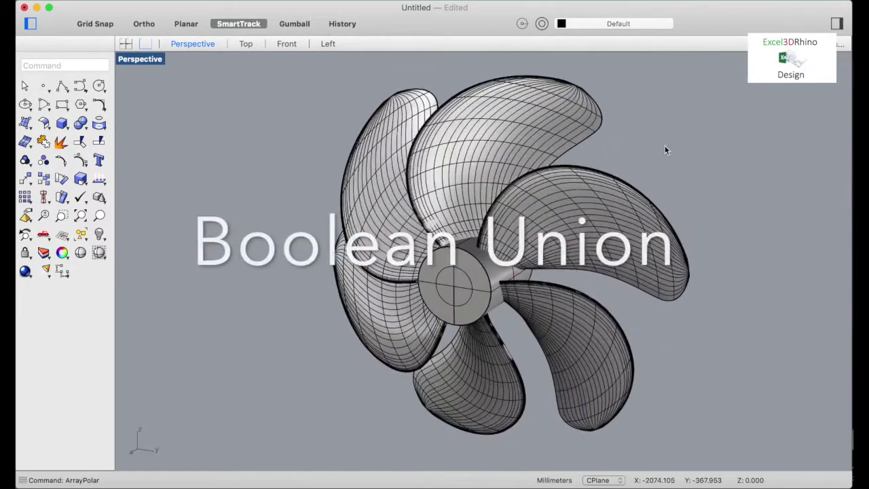
# Boolean-union all six blades and the hub into one solid of about 23,517,703 mm³
pyautogui.press('super+a')
pyautogui.write('Boolean')
pyautogui.press('Return')
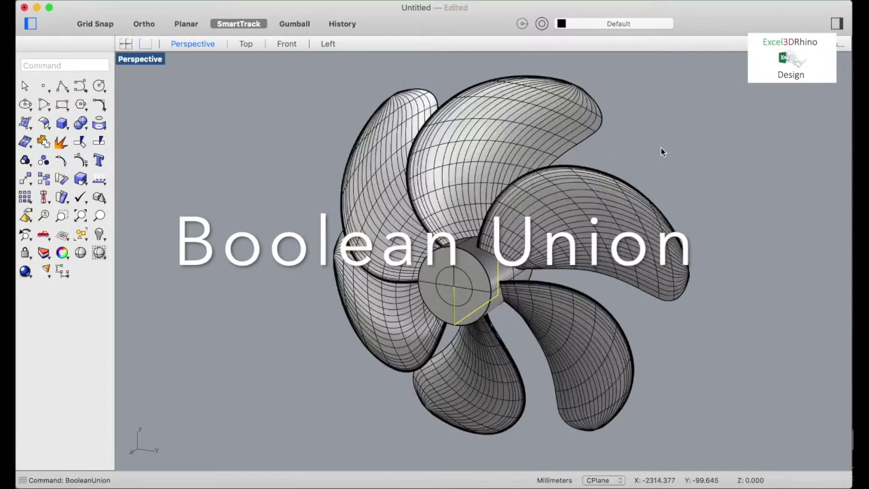
pyautogui.moveTo(693, 158)
pyautogui.mouseDown(button='right')
pyautogui.moveTo(659, 140)
pyautogui.moveTo(494, 250)
pyautogui.moveTo(642, 230)
pyautogui.moveTo(652, 211)
pyautogui.moveTo(722, 202)
pyautogui.moveTo(567, 264)
pyautogui.mouseUp(button='right')
pyautogui.click(494, 250)
pyautogui.press('Escape')
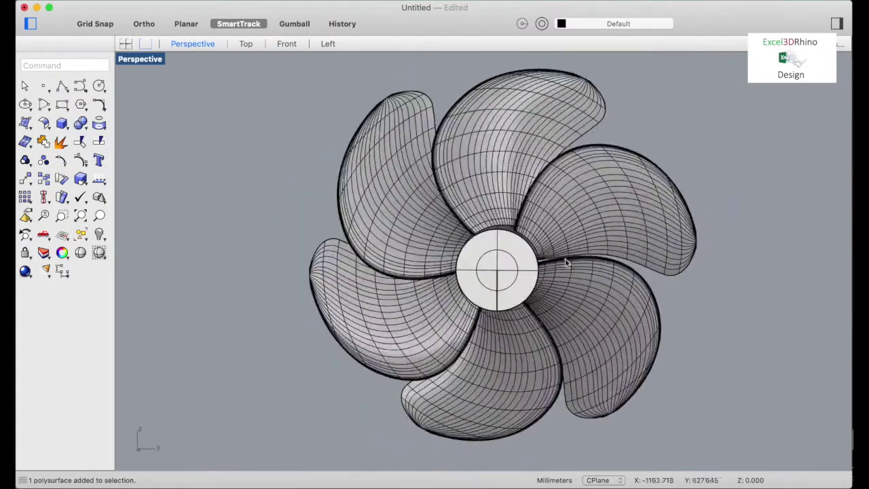
pyautogui.click(386, 280)
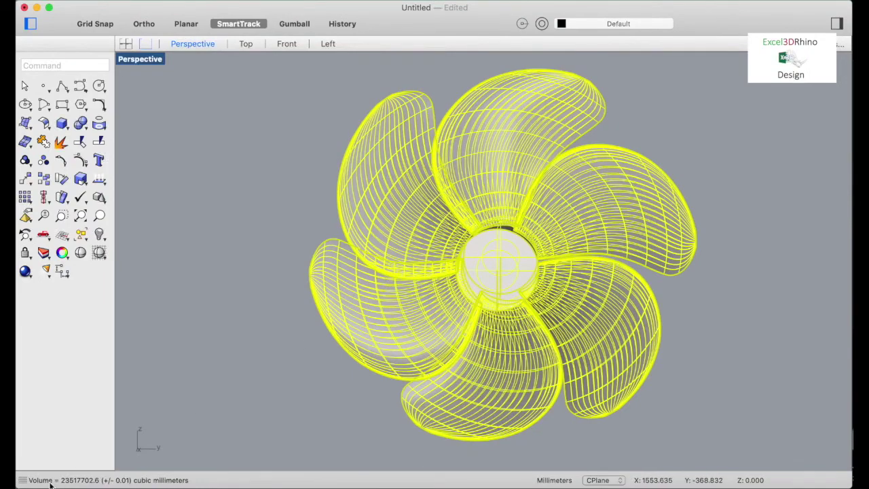
pyautogui.press('Escape')
# Display the propeller in Rendered mode from a front view
pyautogui.moveTo(708, 303)
pyautogui.mouseDown(button='right')
pyautogui.moveTo(554, 309)
pyautogui.moveTo(710, 285)
pyautogui.moveTo(754, 290)
pyautogui.moveTo(747, 214)
pyautogui.moveTo(664, 219)
pyautogui.moveTo(573, 278)
pyautogui.moveTo(650, 319)
pyautogui.mouseUp(button='right')
pyautogui.rightClick(666, 305)
pyautogui.click(712, 442)
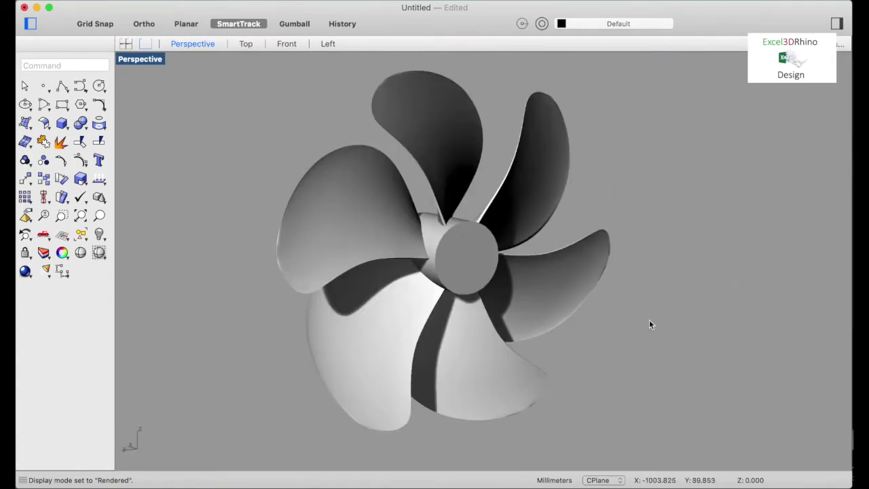
# Return the display to Wireframe and switch to the Left view
pyautogui.rightClick(754, 212)
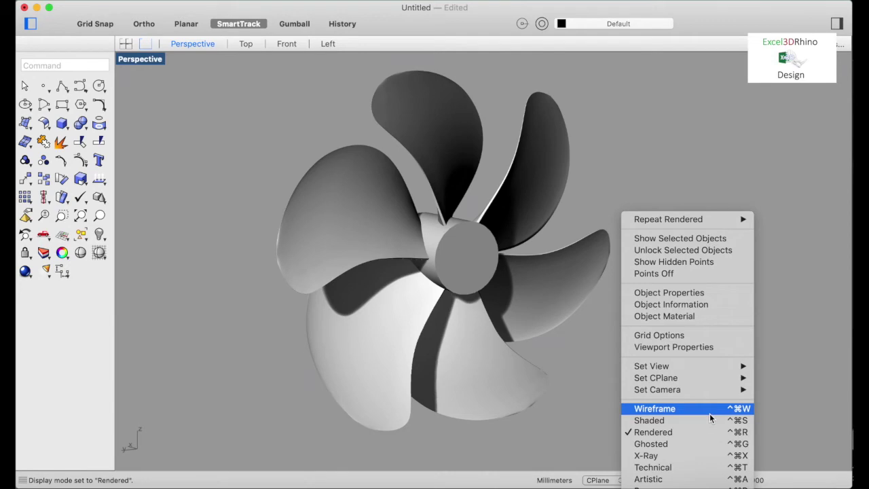
pyautogui.click(707, 409)
pyautogui.click(328, 44)
# Draw a circle centred at 0,0 reaching the blade tips
pyautogui.write('Circle')
pyautogui.press('Return')
pyautogui.write('0,0')
pyautogui.press('Return')
pyautogui.scroll(5, 537, 174)
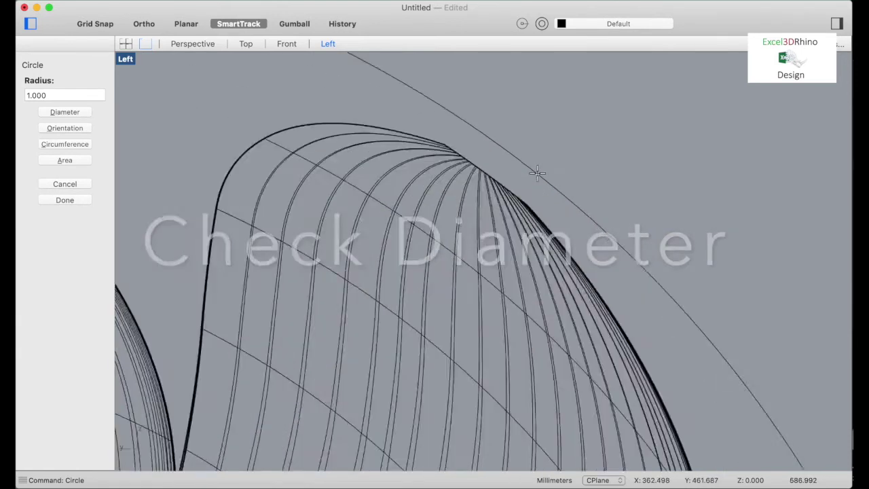
pyautogui.scroll(3, 408, 161)
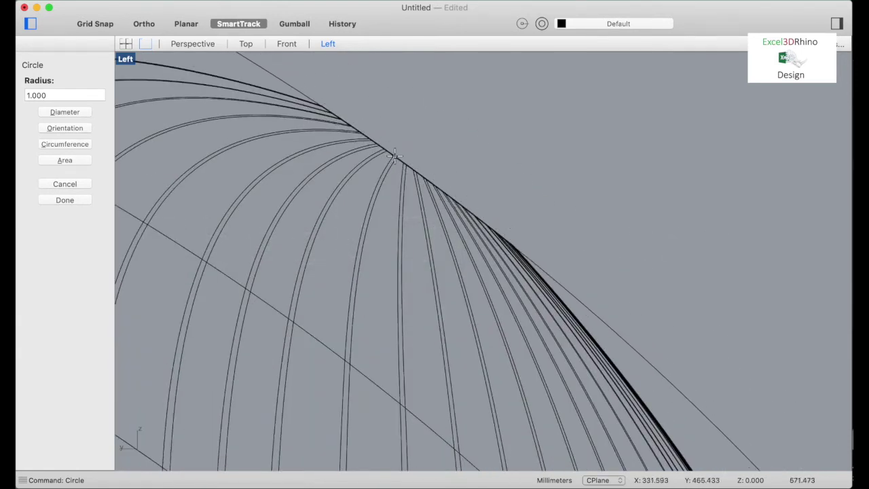
pyautogui.press('Escape')
pyautogui.scroll(-5, 490, 152)
pyautogui.scroll(2, 533, 170)
# Measure the tip circle's diameter: 1142.947 mm, about 45 in
pyautogui.write('Delete')
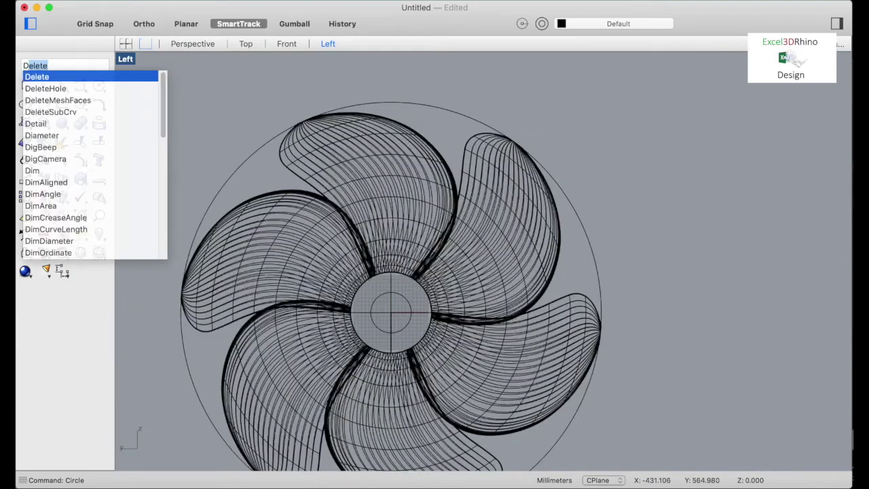
pyautogui.press('Return')
pyautogui.click(468, 118)
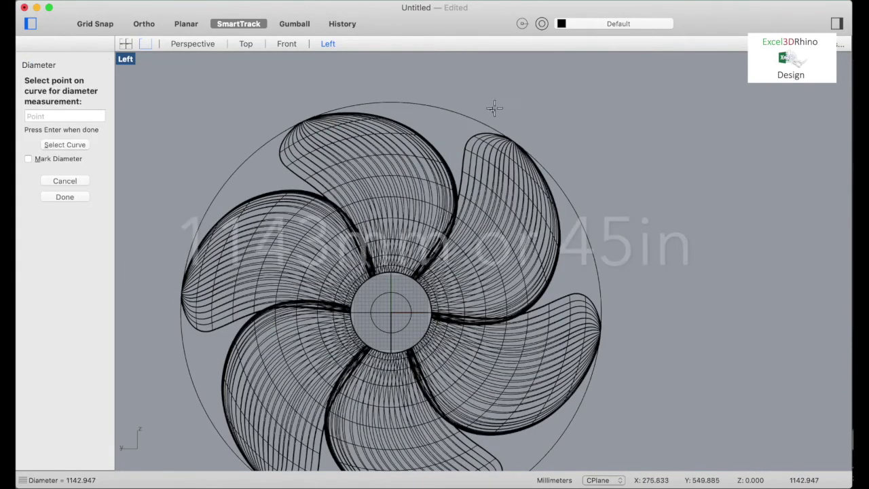
pyautogui.scroll(3, 467, 136)
pyautogui.scroll(2, 491, 121)
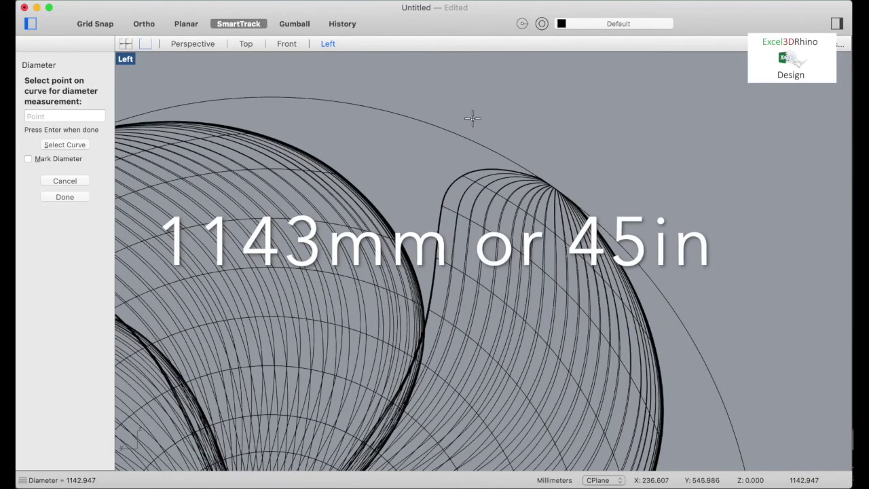
pyautogui.press('Return')
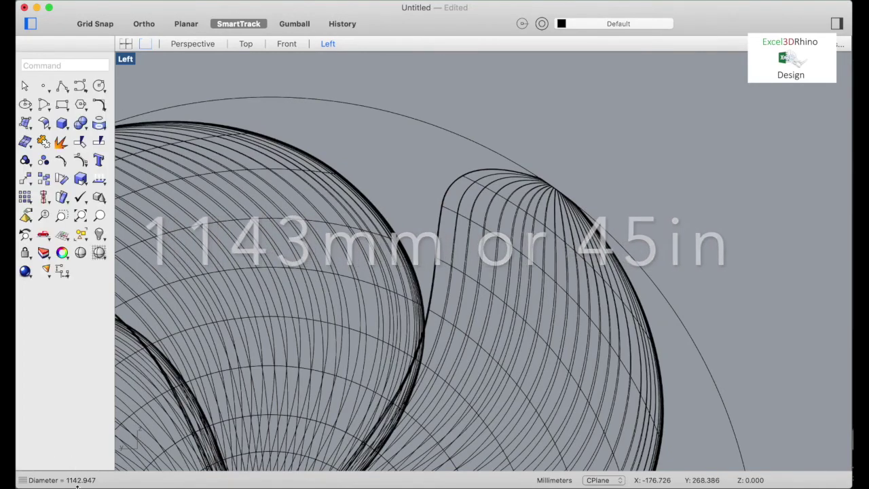